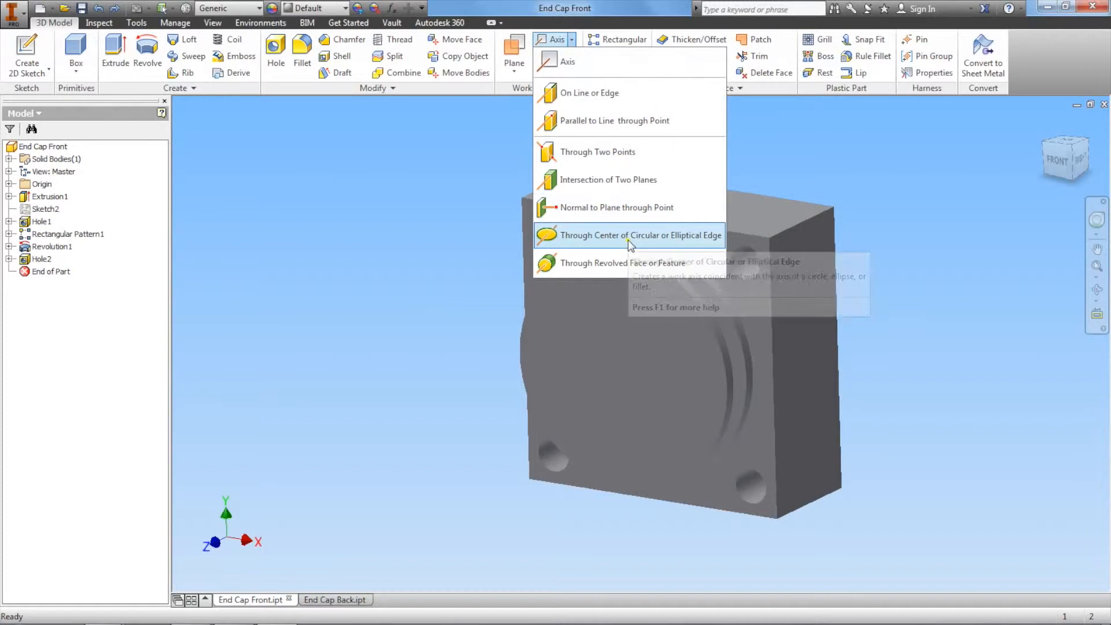
# Create a work axis through the center of the threaded hole's circular edge on the block's top face
pyautogui.click(674, 235)
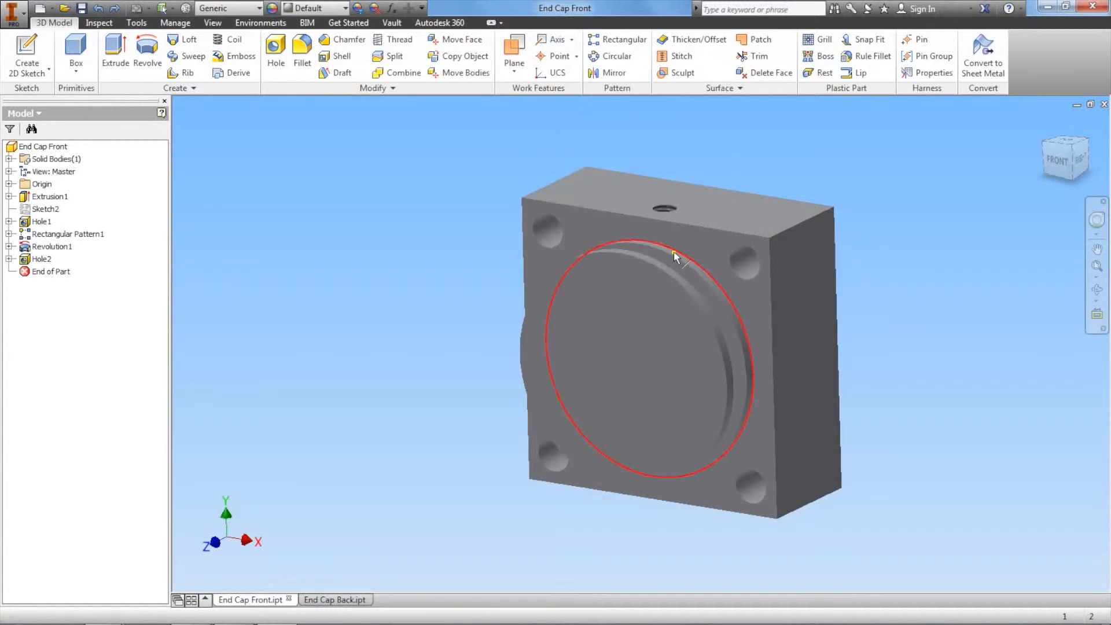
pyautogui.click(676, 207)
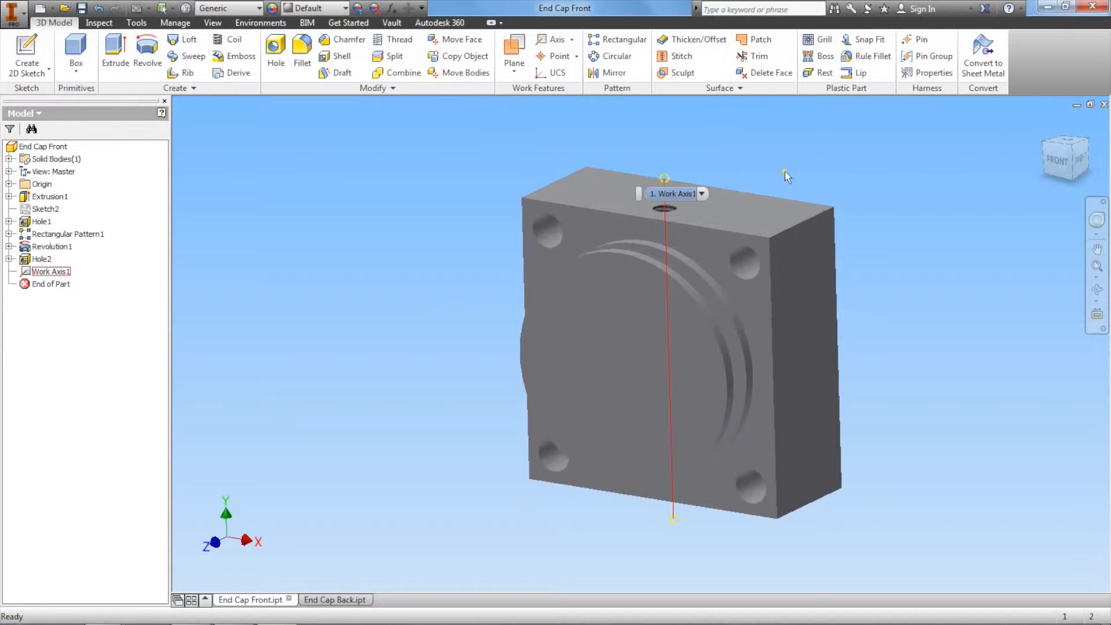
# Create a work plane through the threaded hole's axis at 0 degrees to the block's front face
pyautogui.click(1063, 150)
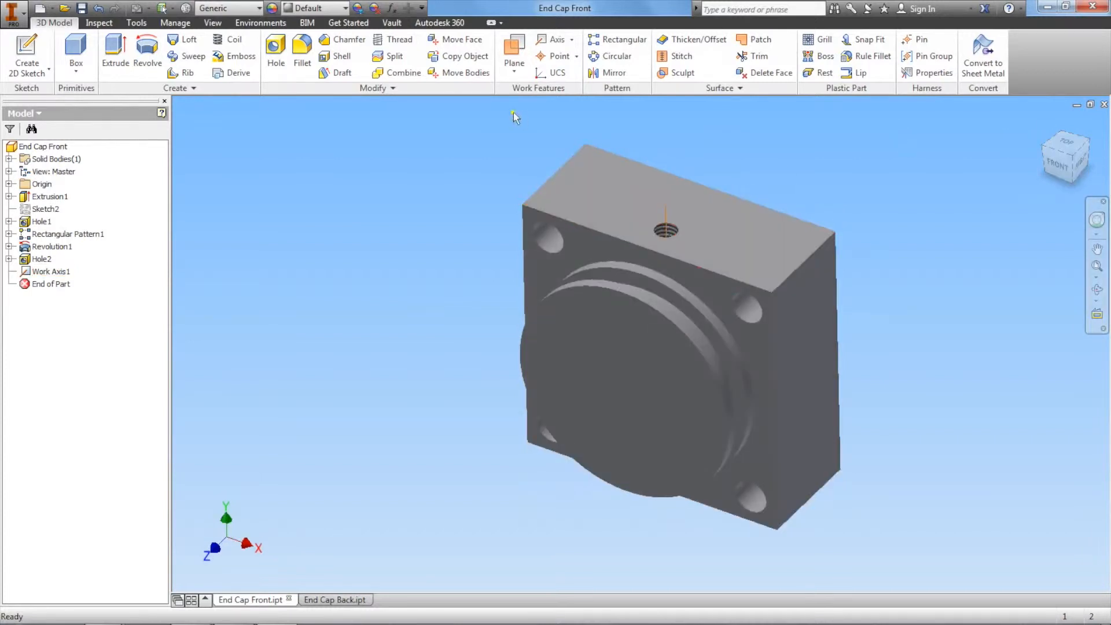
pyautogui.click(514, 73)
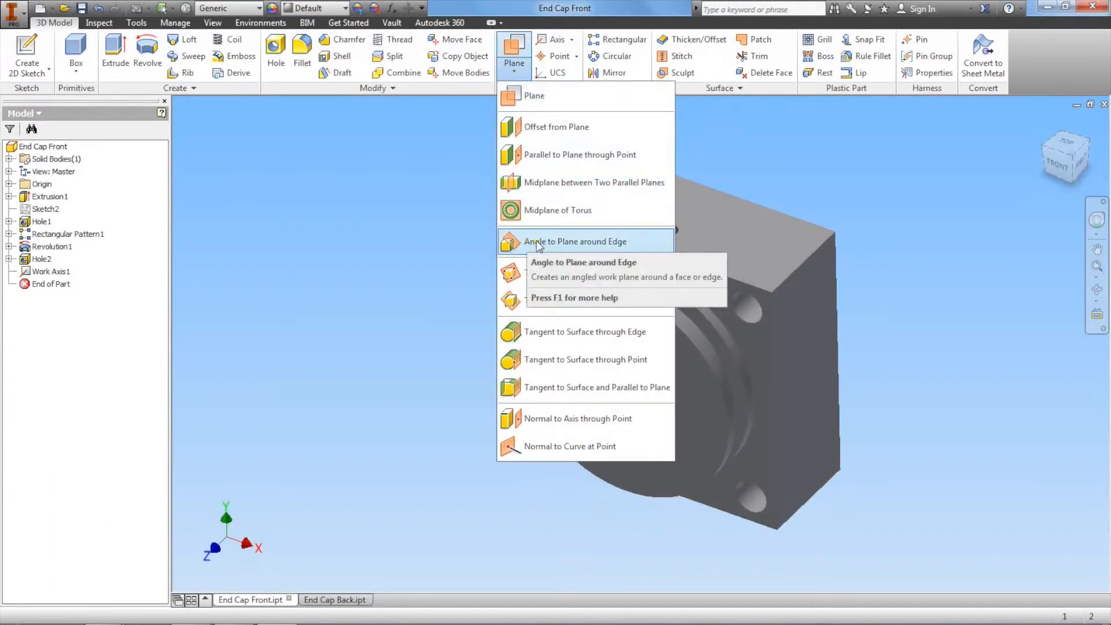
pyautogui.click(551, 243)
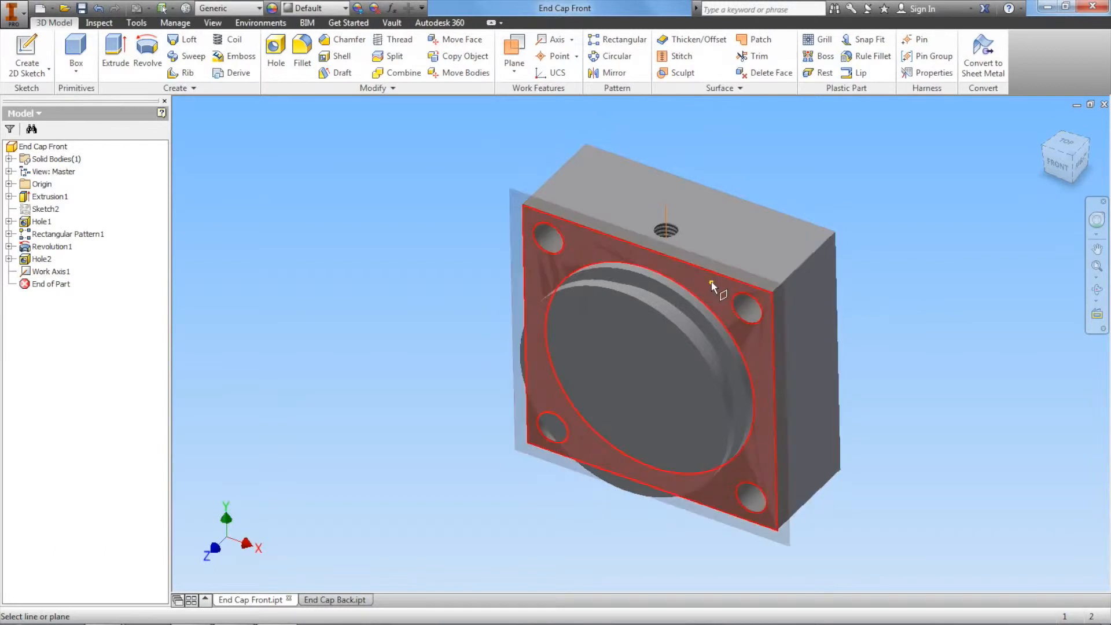
pyautogui.click(582, 244)
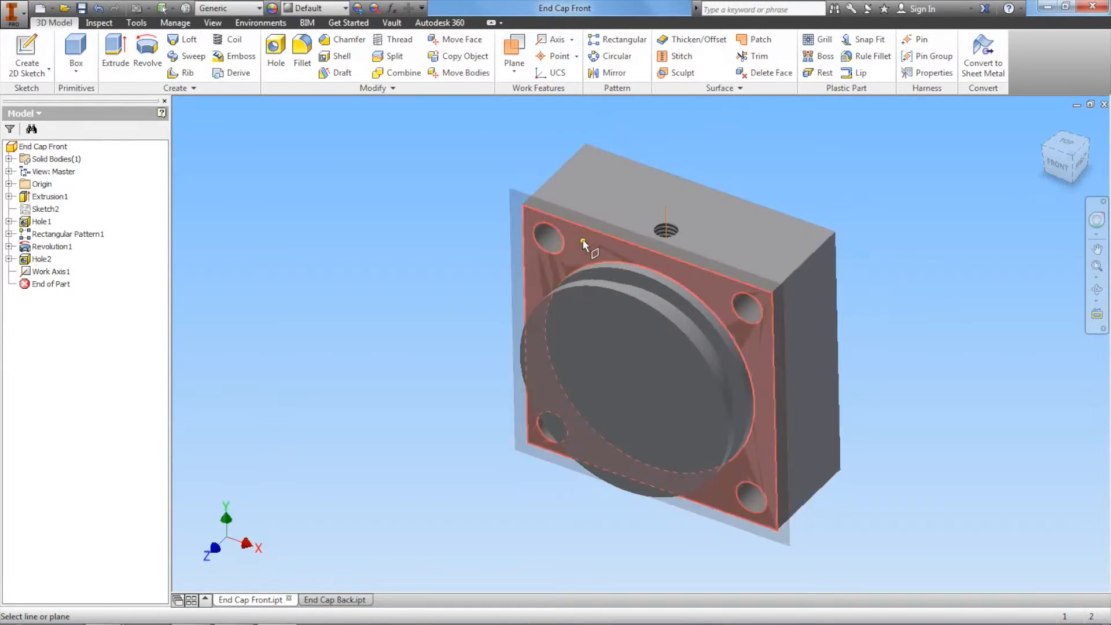
pyautogui.click(666, 228)
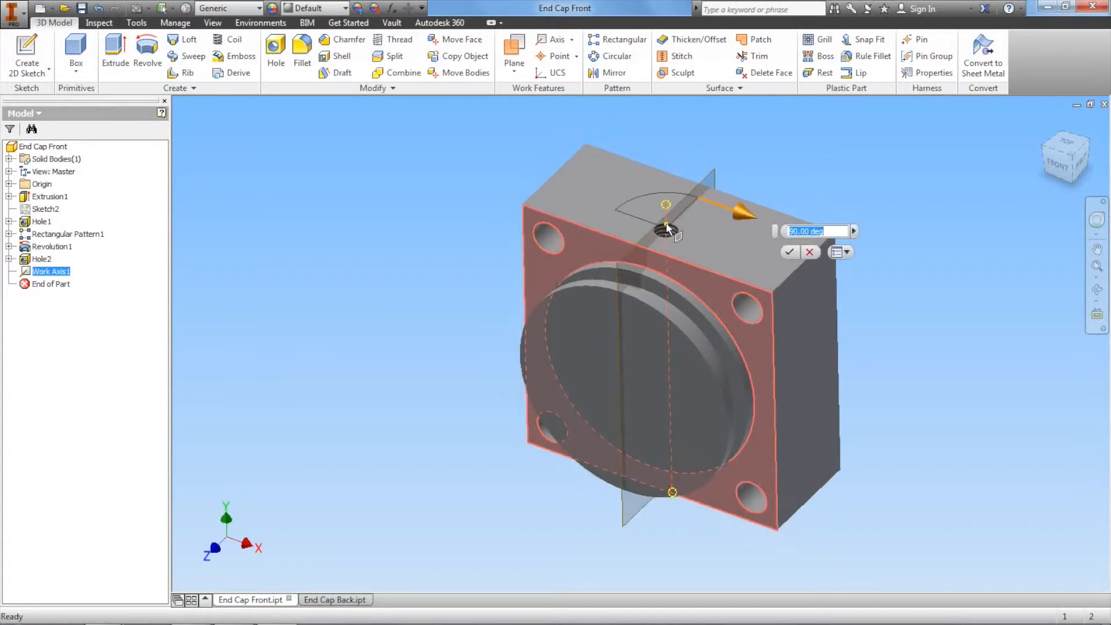
pyautogui.moveTo(742, 217); pyautogui.dragTo(805, 277)
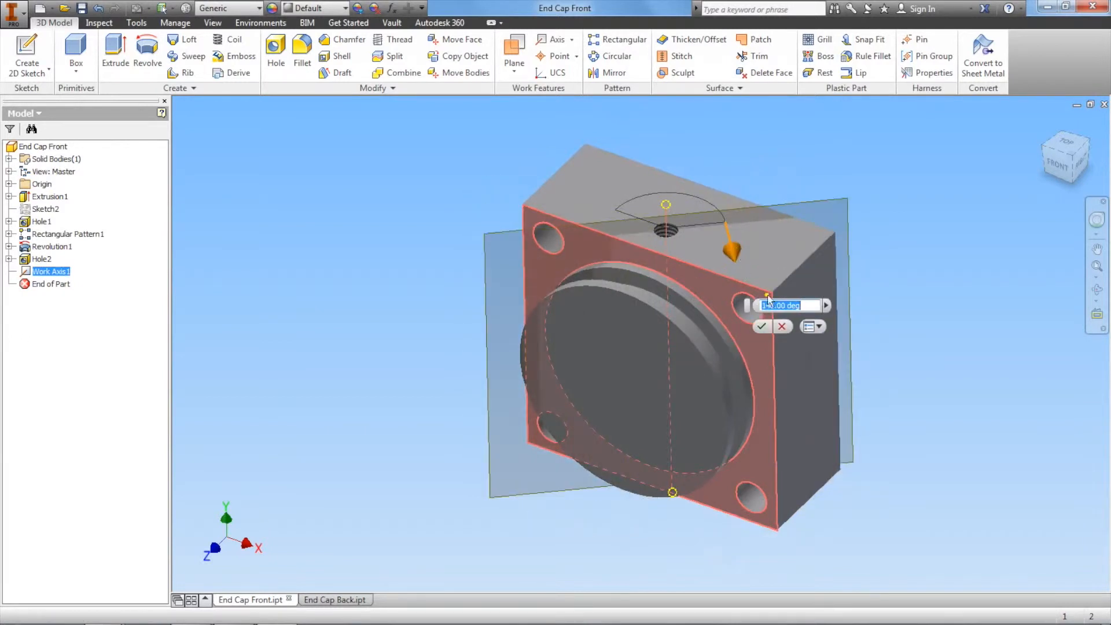
pyautogui.write('0')
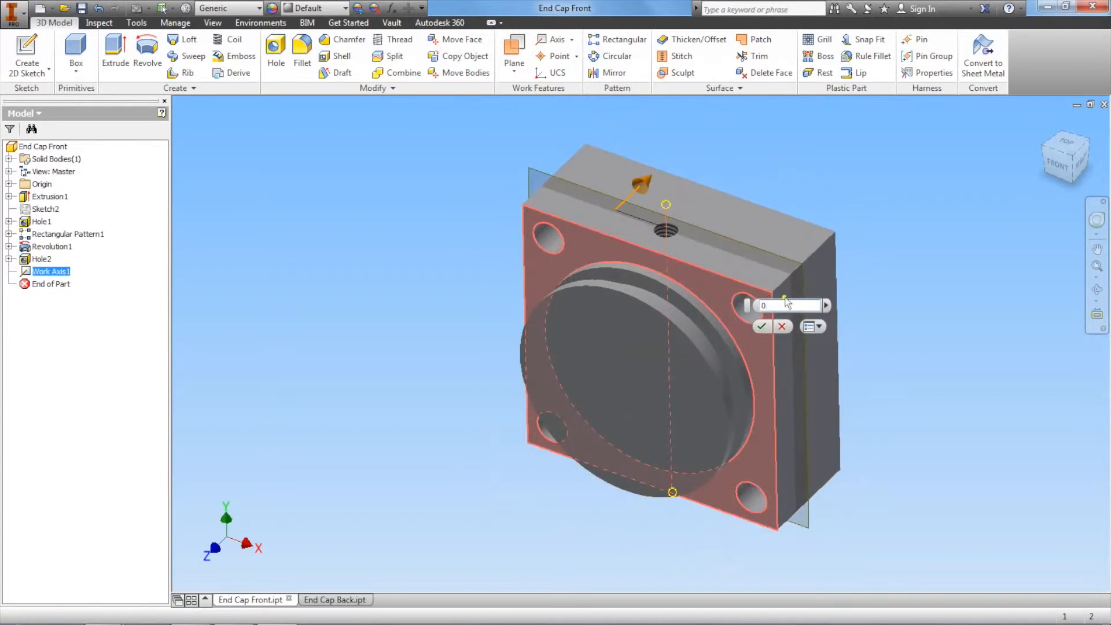
pyautogui.click(759, 324)
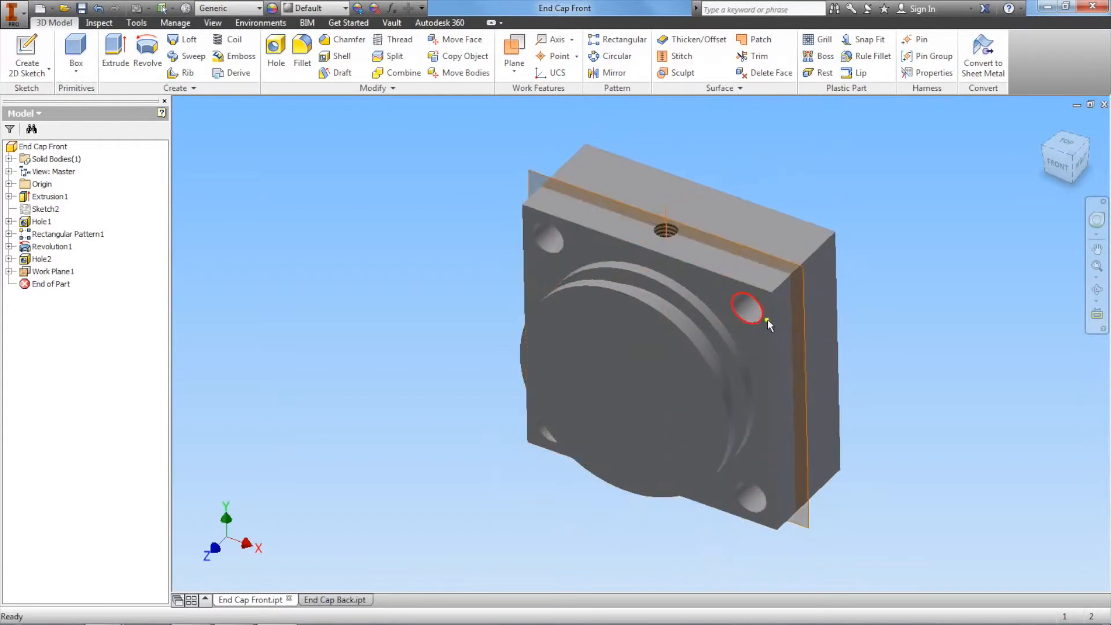
# On the circular boss face, sketch a vertical line 12.5 mm upward from the center and place its dimension outside the block
pyautogui.rightClick(606, 372)
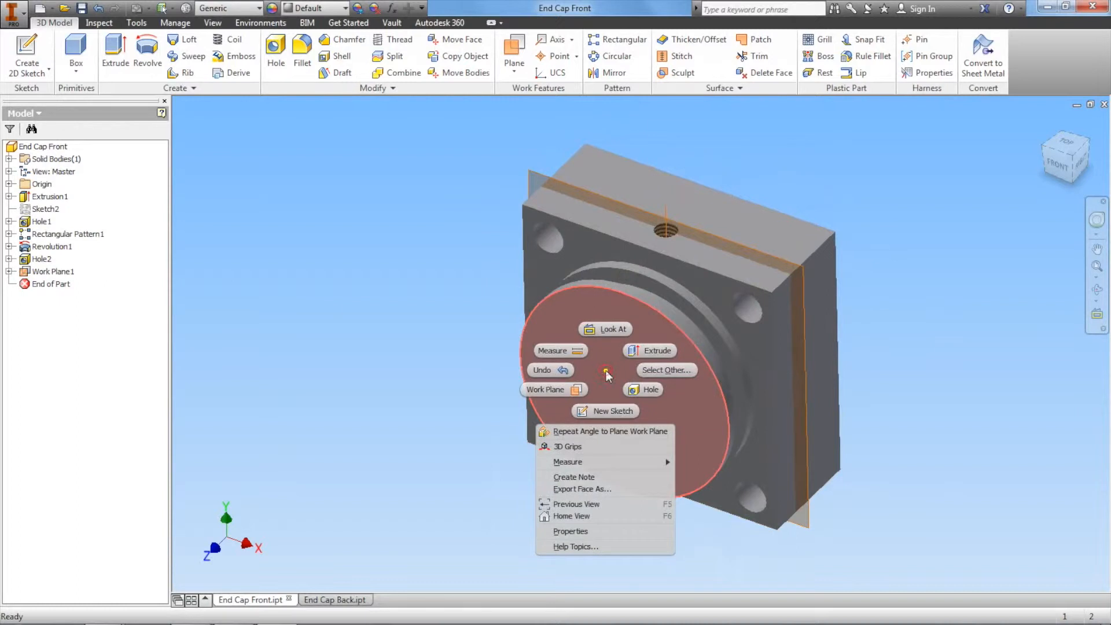
pyautogui.click(603, 409)
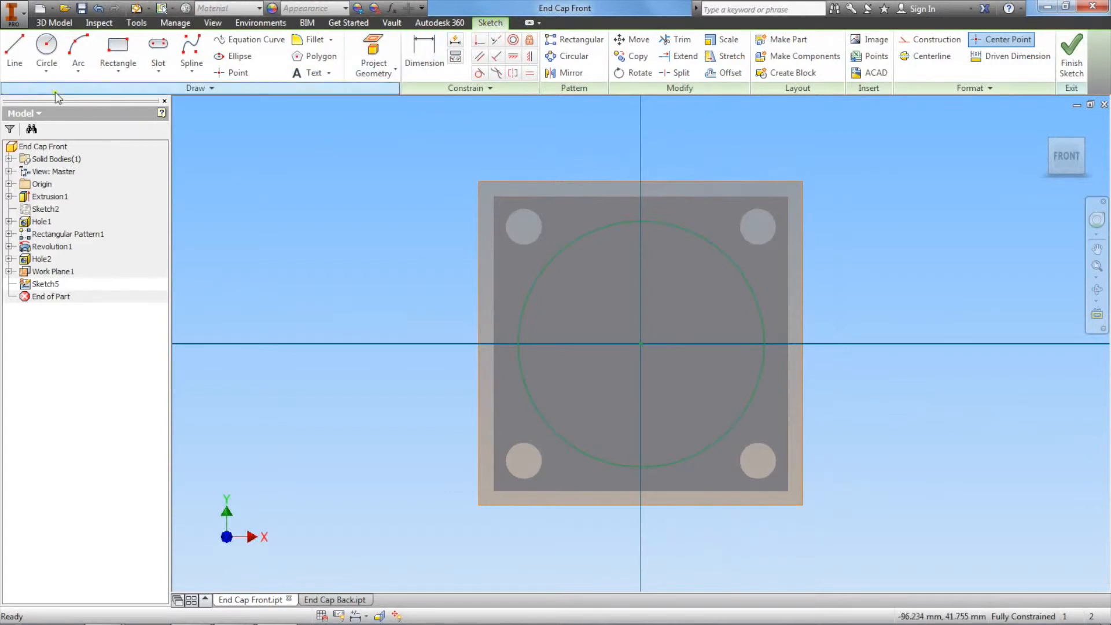
pyautogui.click(14, 54)
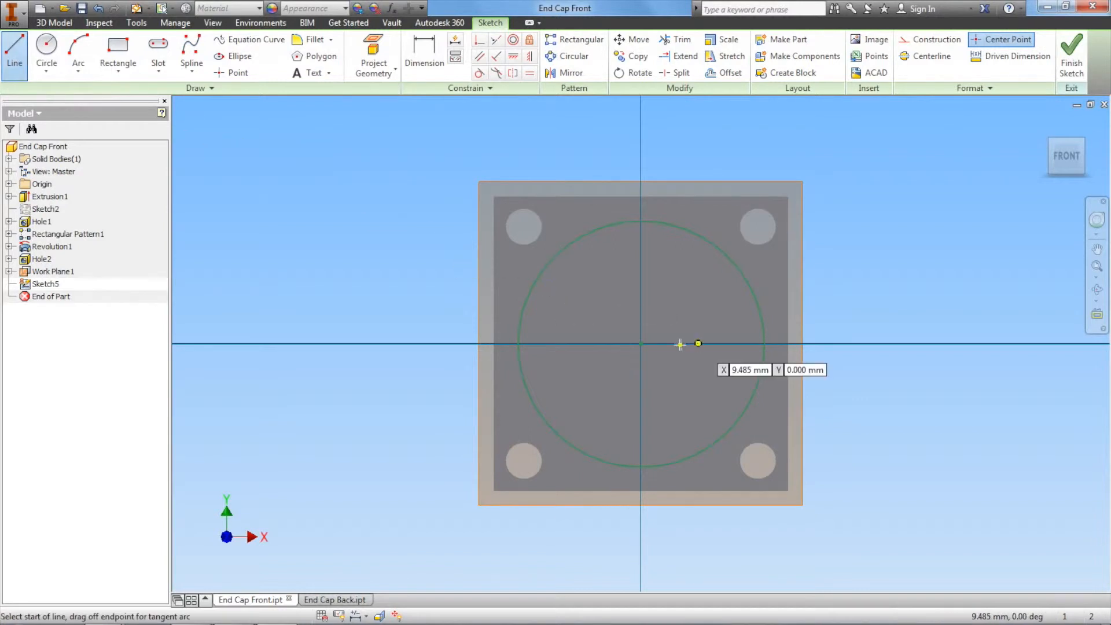
pyautogui.click(641, 343)
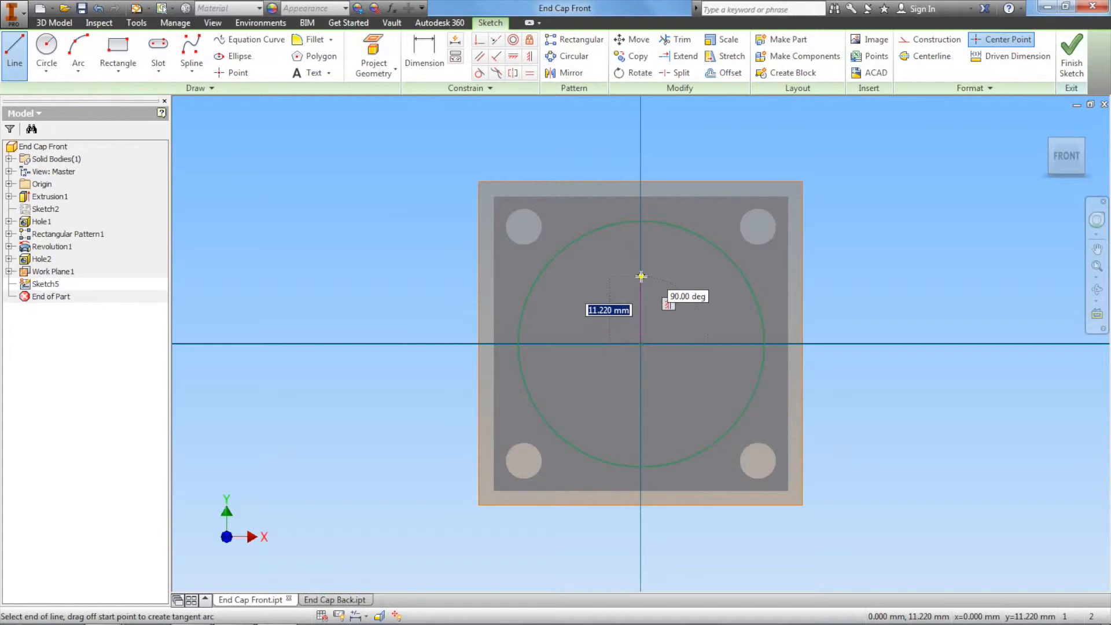
pyautogui.write('12.5')
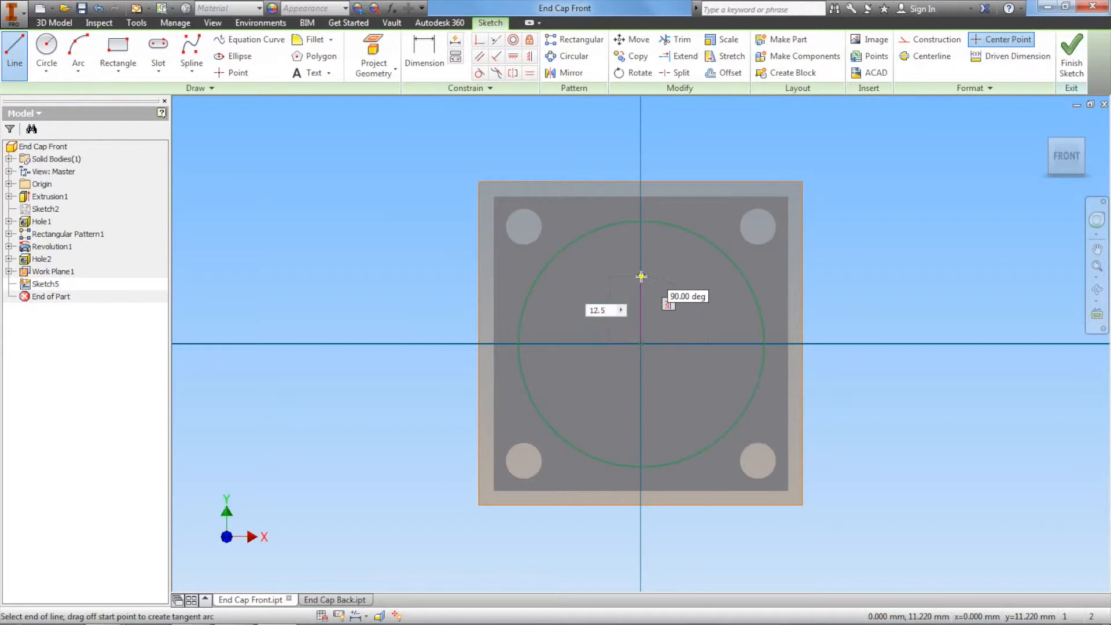
pyautogui.press('Return')
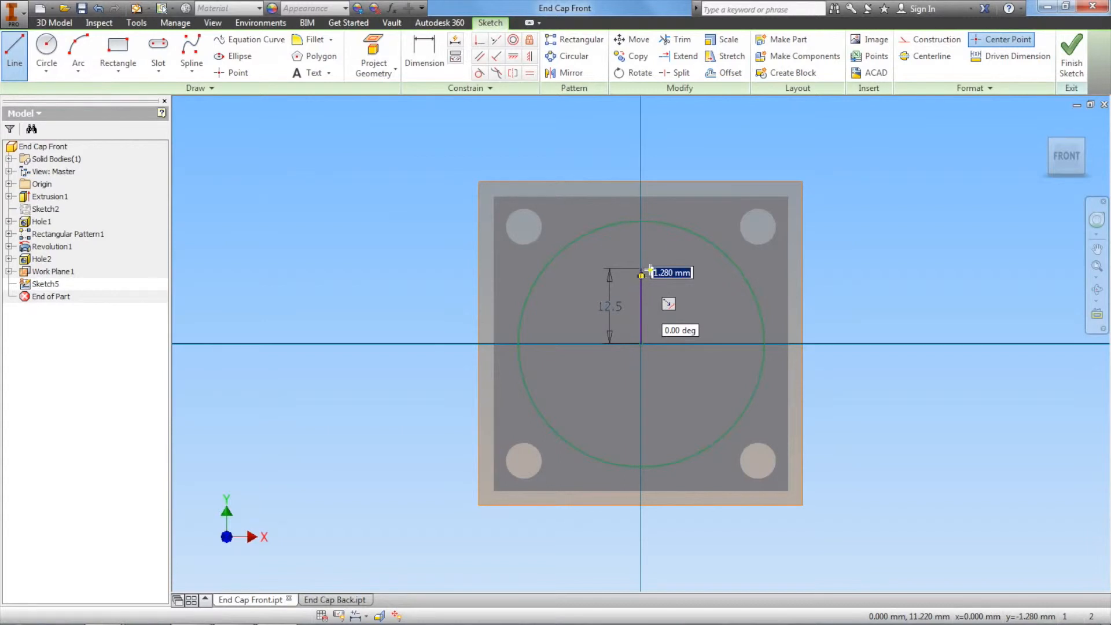
pyautogui.rightClick(669, 254)
pyautogui.click(716, 256)
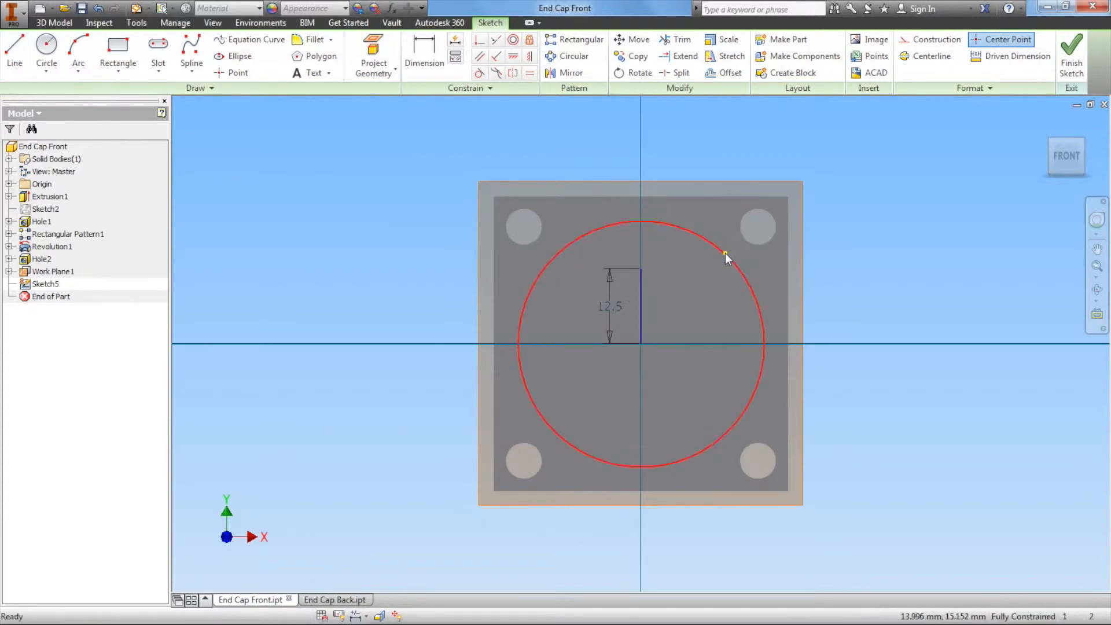
pyautogui.moveTo(611, 303); pyautogui.dragTo(436, 301)
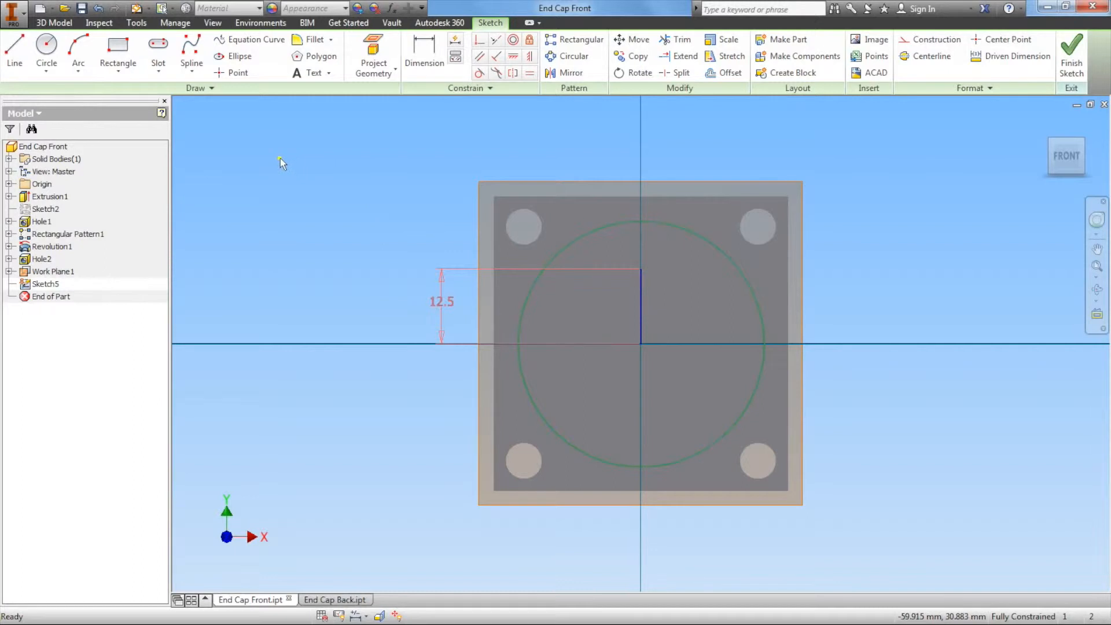
# Place a center point on the upper end of the vertical line and finish the sketch
pyautogui.click(222, 75)
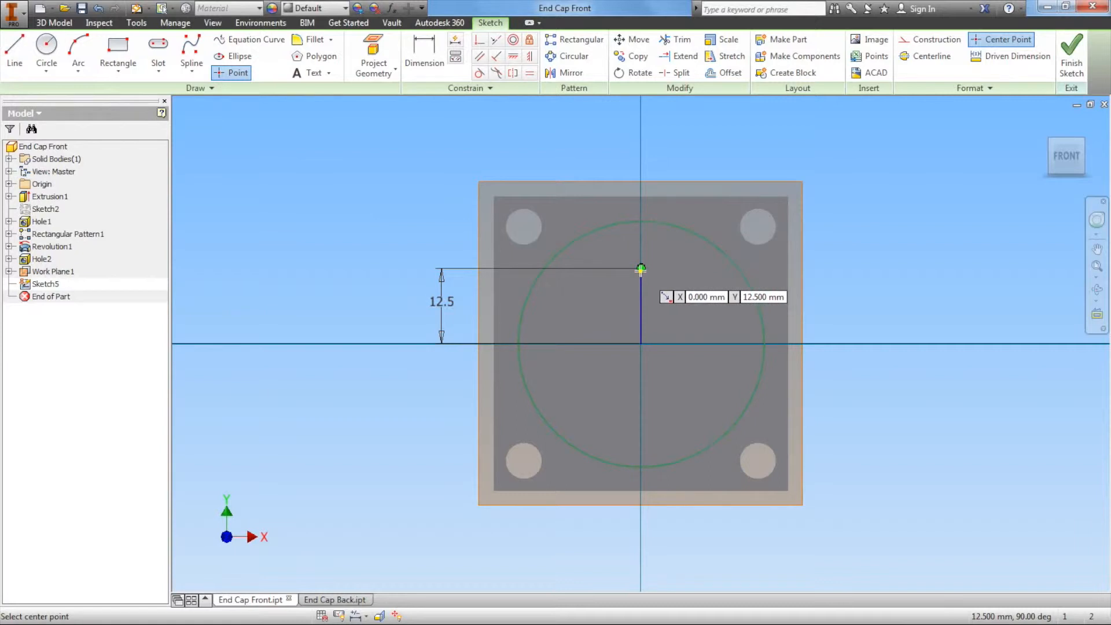
pyautogui.click(640, 270)
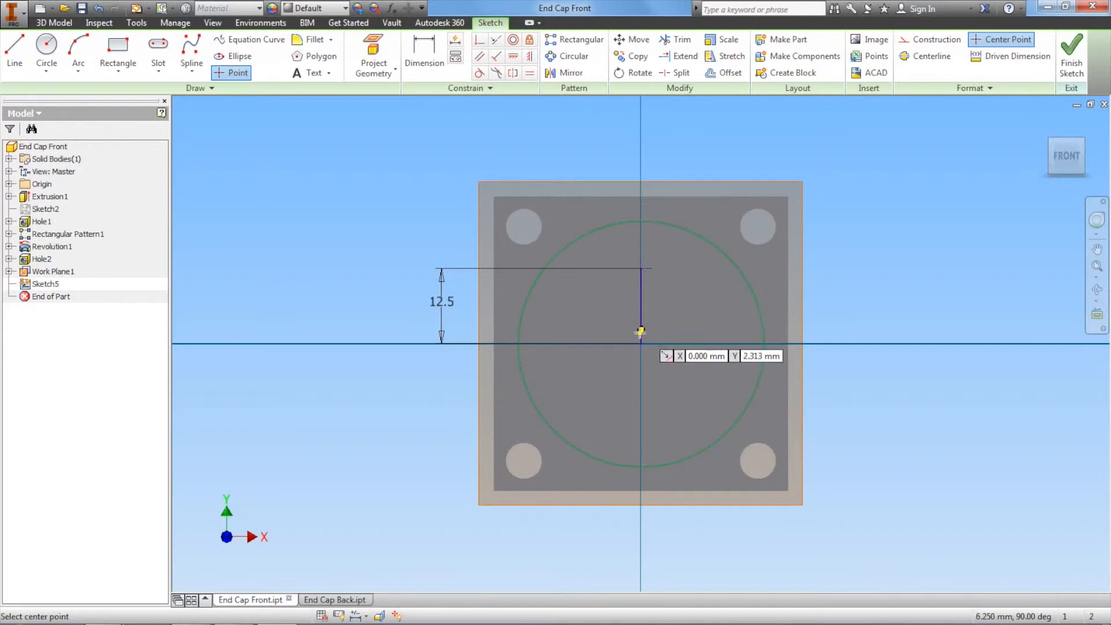
pyautogui.rightClick(688, 294)
pyautogui.click(747, 294)
pyautogui.scroll(3, 683, 291)
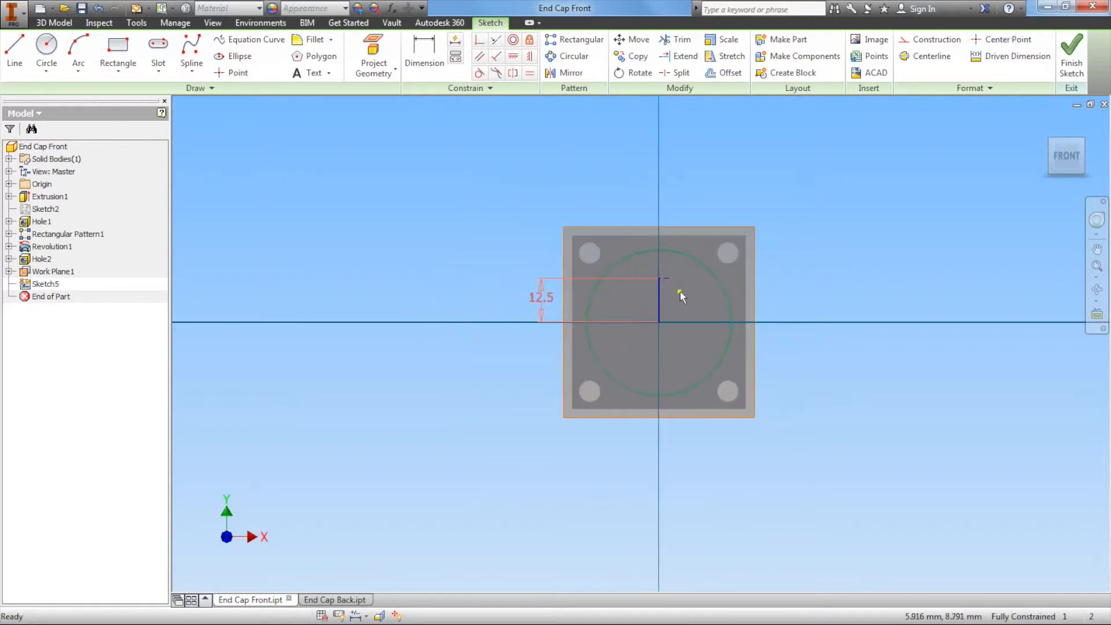
pyautogui.scroll(-5, 679, 291)
pyautogui.click(611, 238)
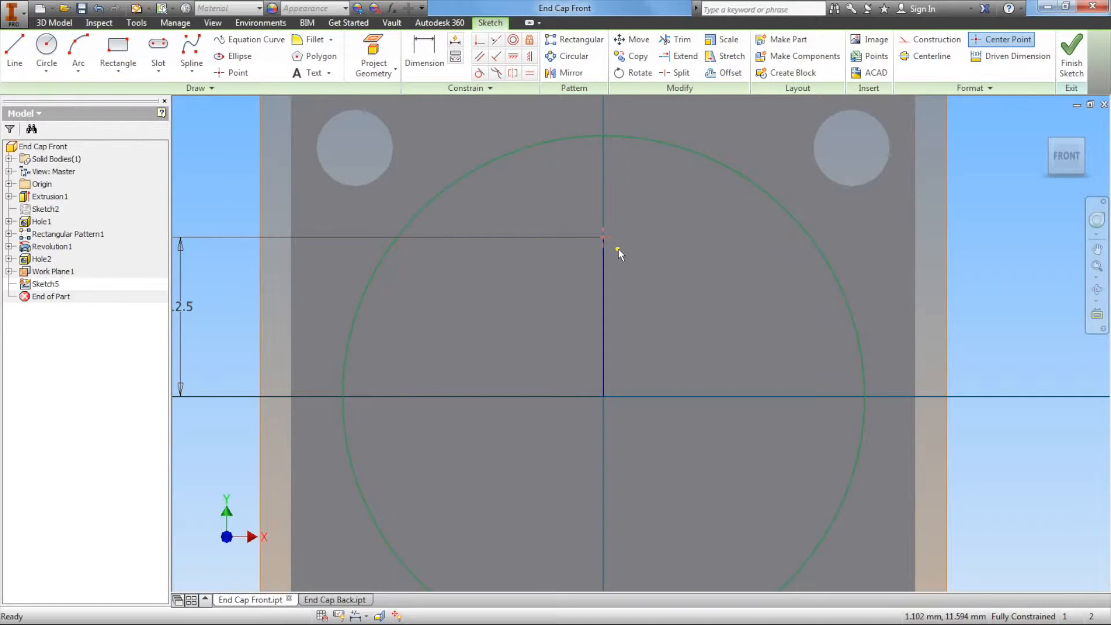
pyautogui.scroll(3, 646, 266)
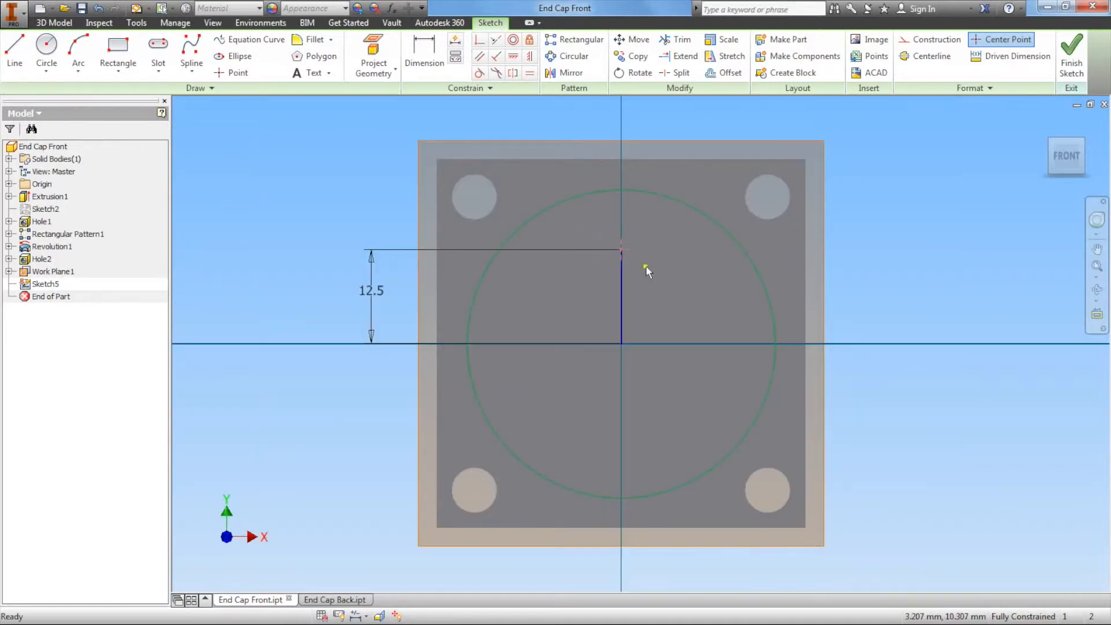
pyautogui.scroll(-1, 646, 266)
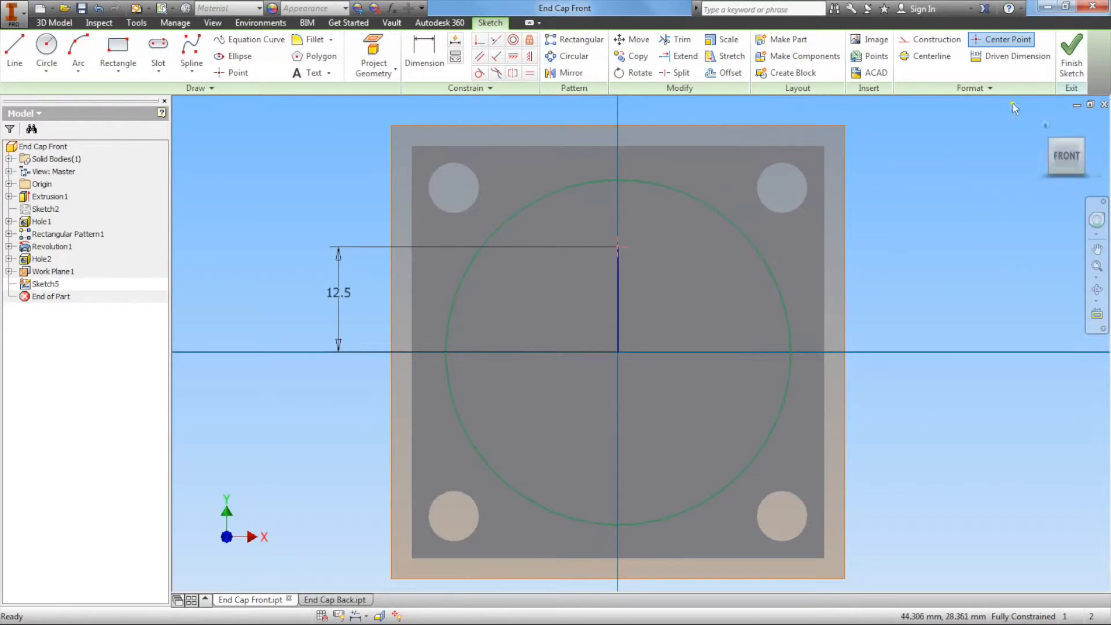
pyautogui.click(1072, 55)
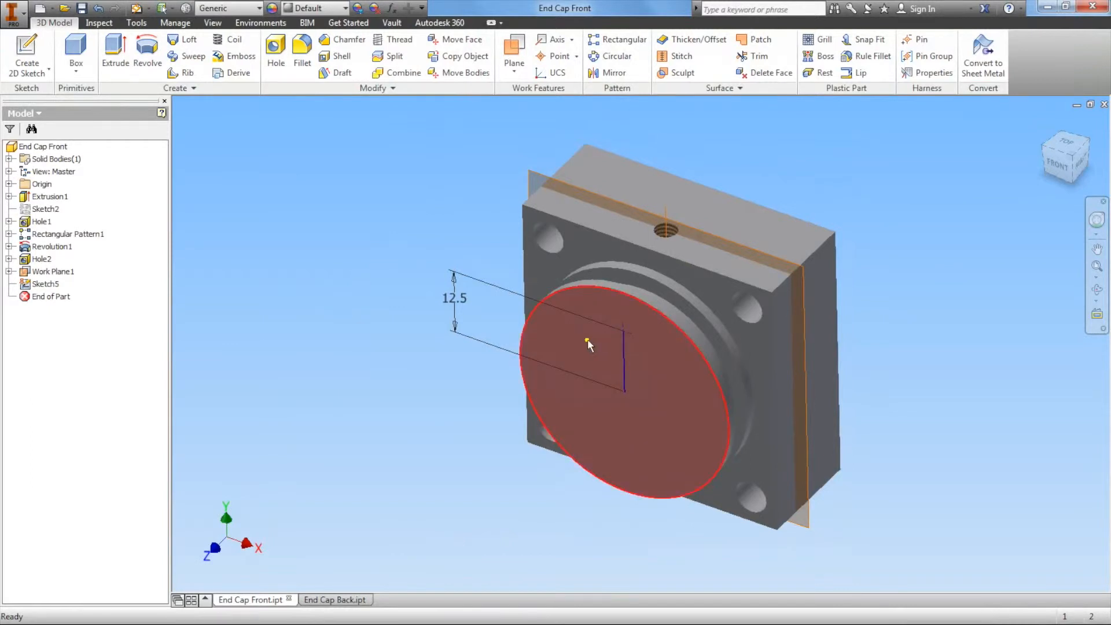
# Add a 4 mm simple drilled hole at the sketched center point, terminating To the work plane through the threaded hole's axis
pyautogui.click(274, 55)
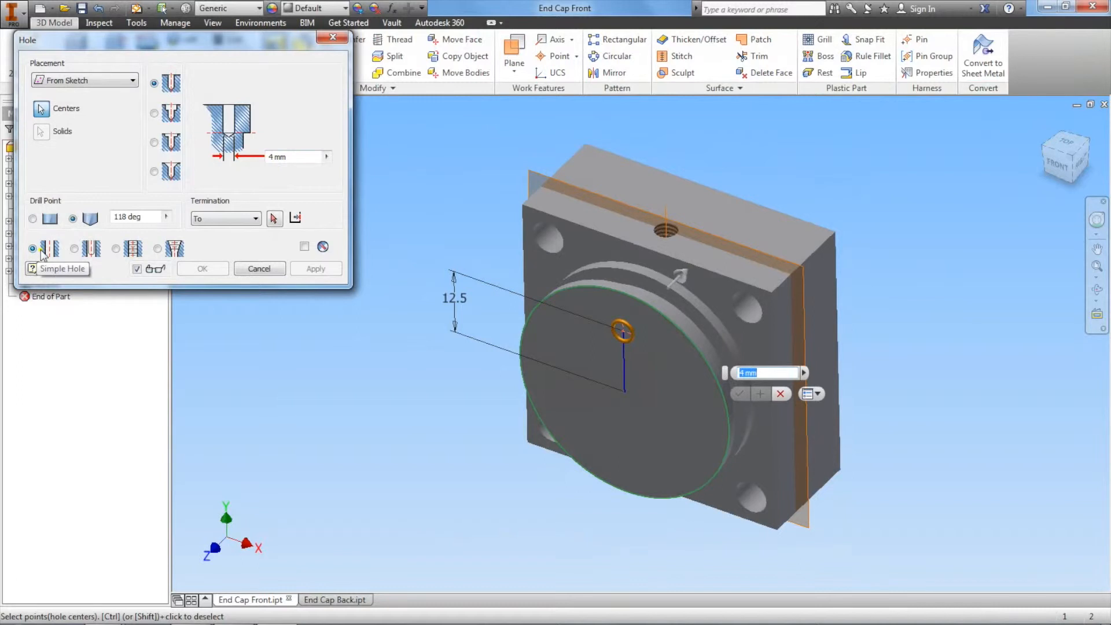
pyautogui.click(255, 218)
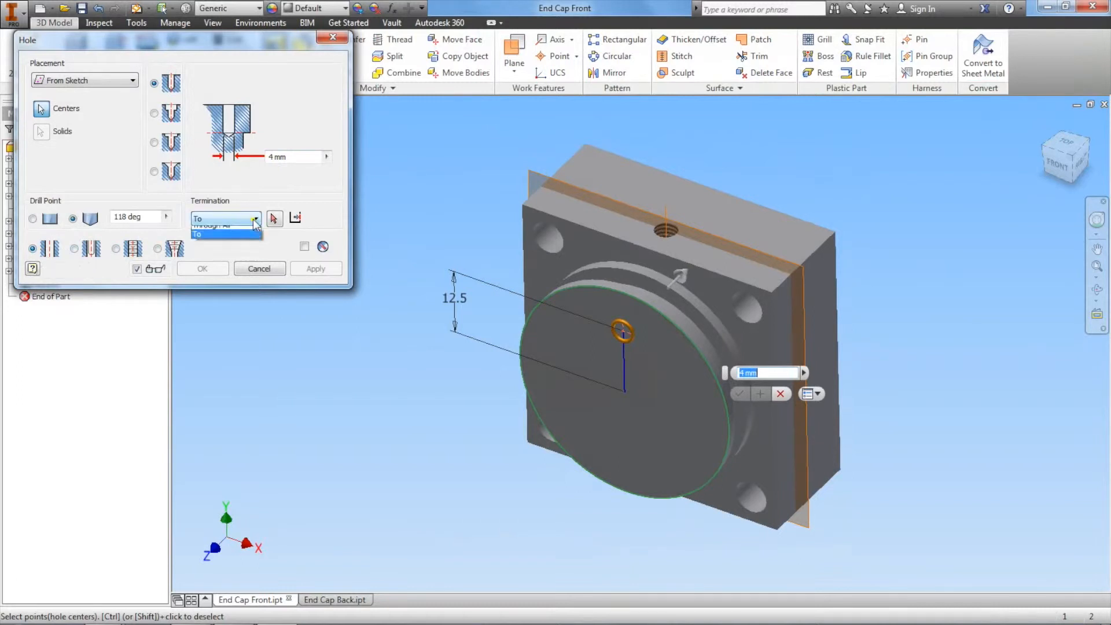
pyautogui.click(248, 251)
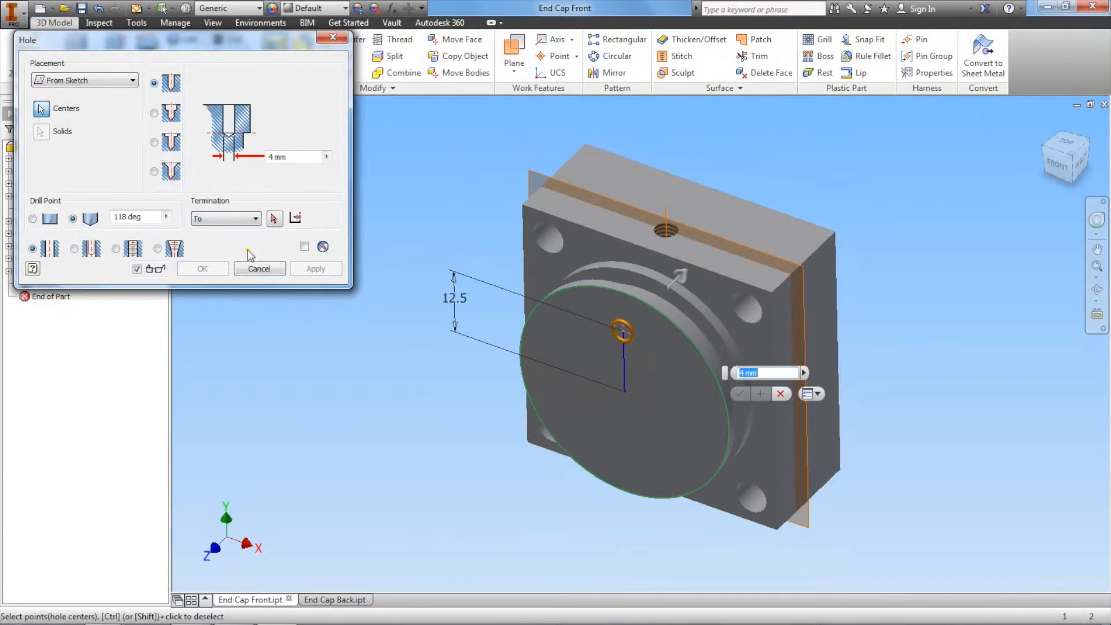
pyautogui.click(243, 240)
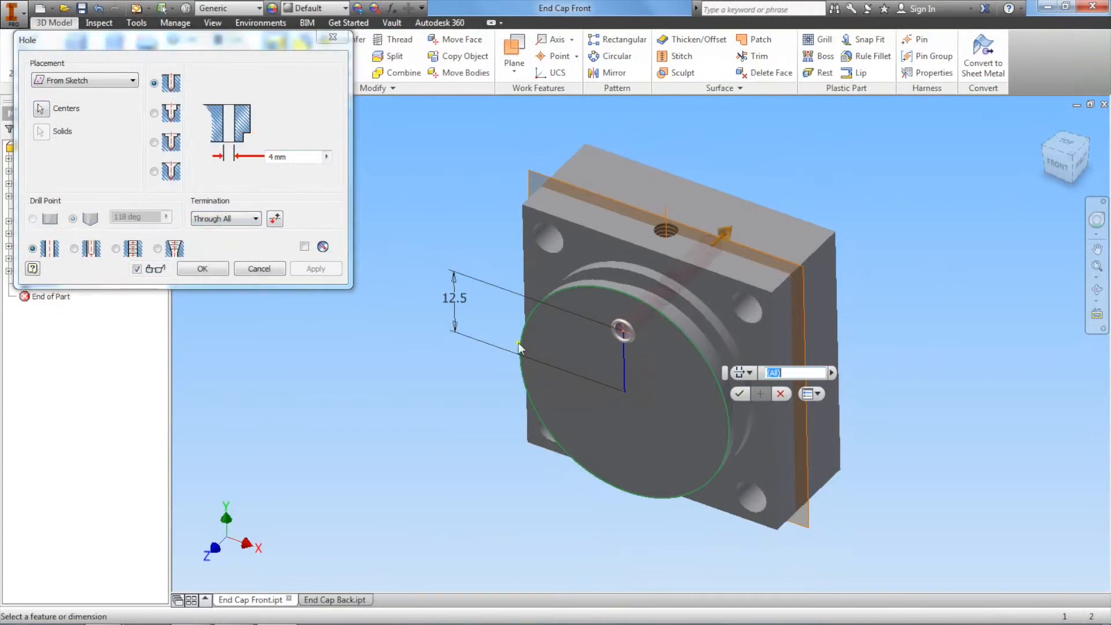
pyautogui.click(243, 223)
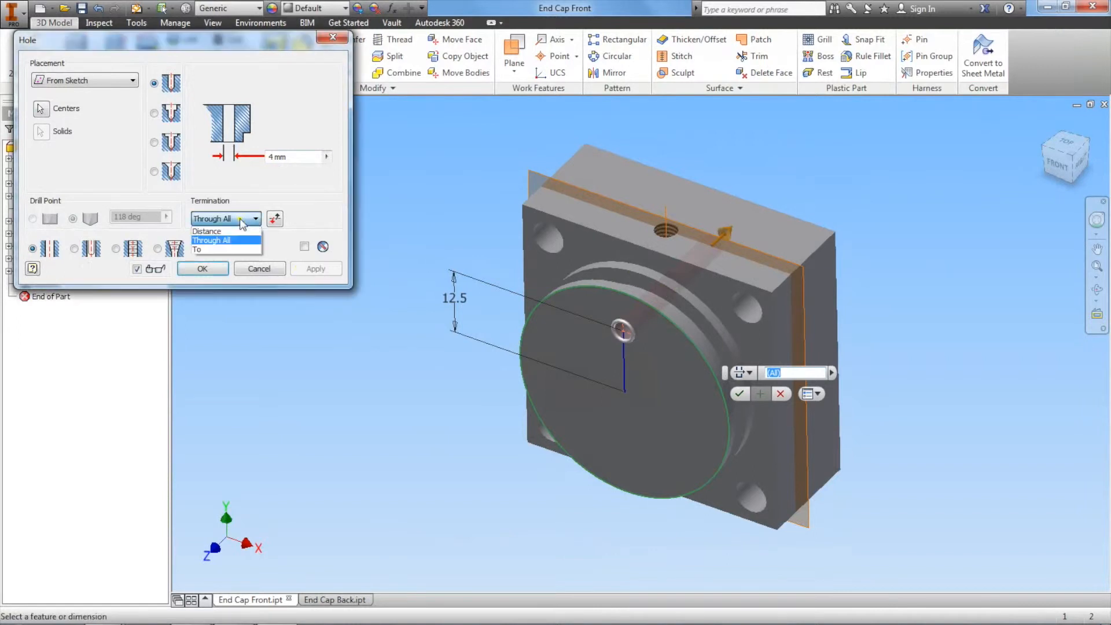
pyautogui.click(234, 231)
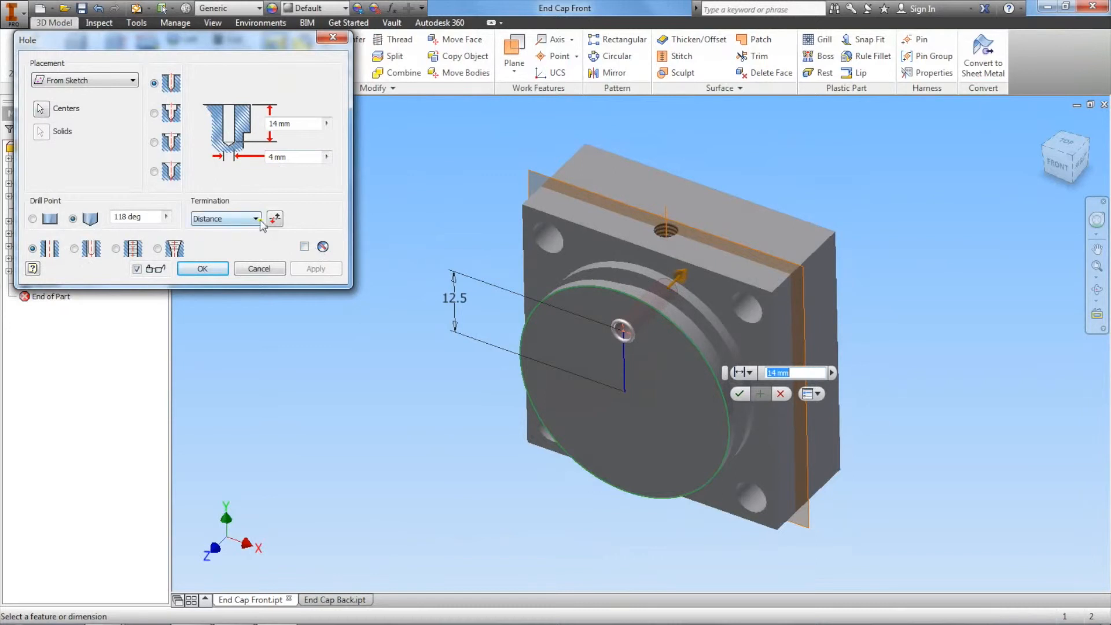
pyautogui.click(229, 218)
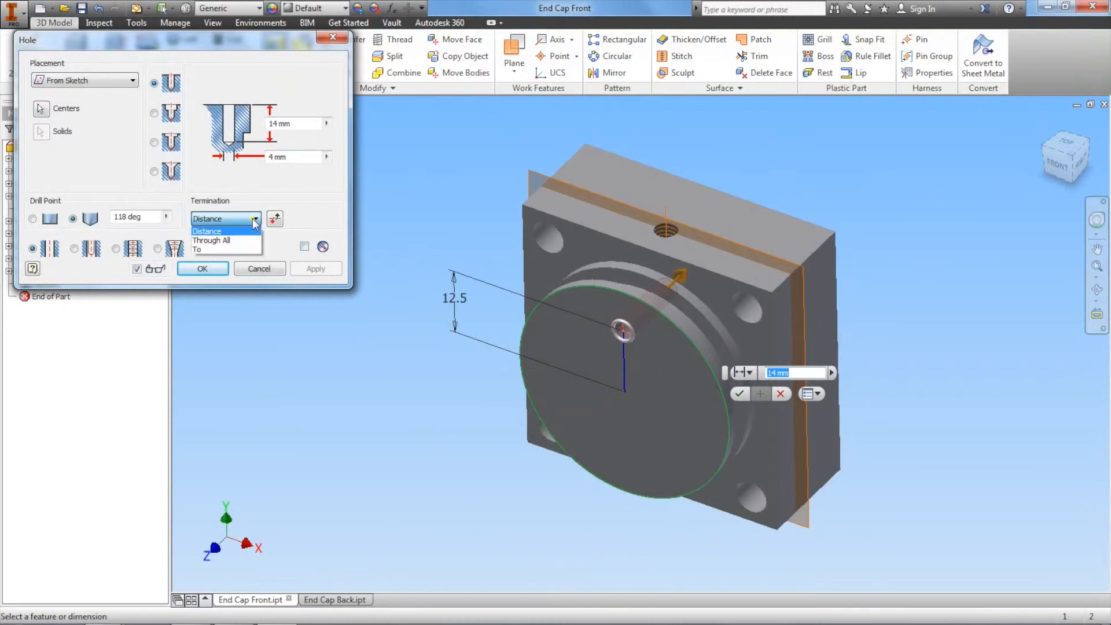
pyautogui.click(219, 249)
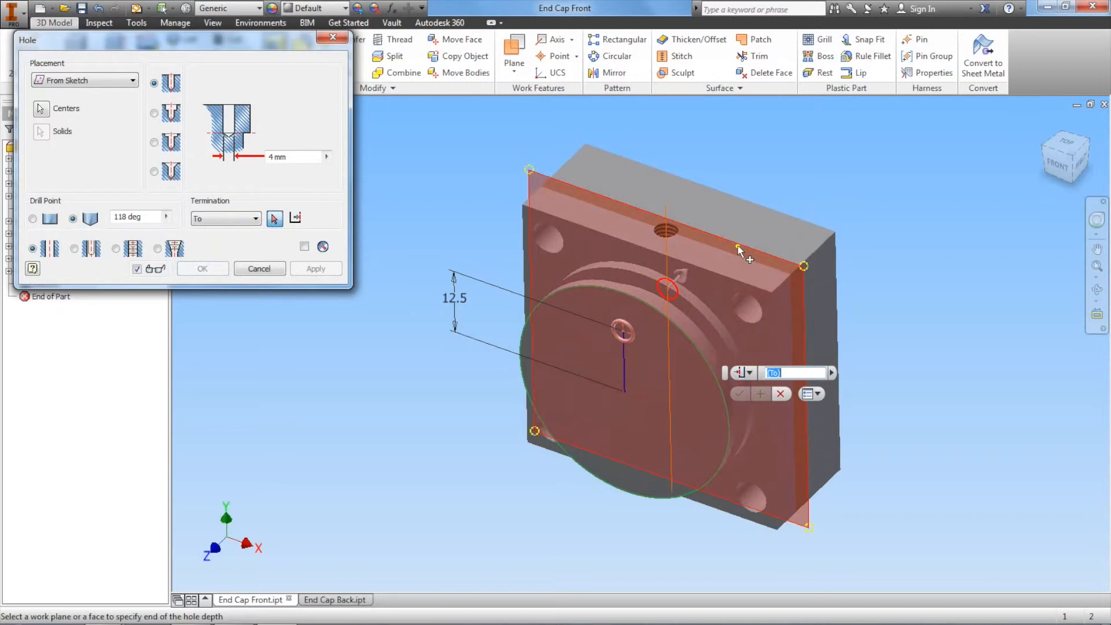
pyautogui.moveTo(739, 250)
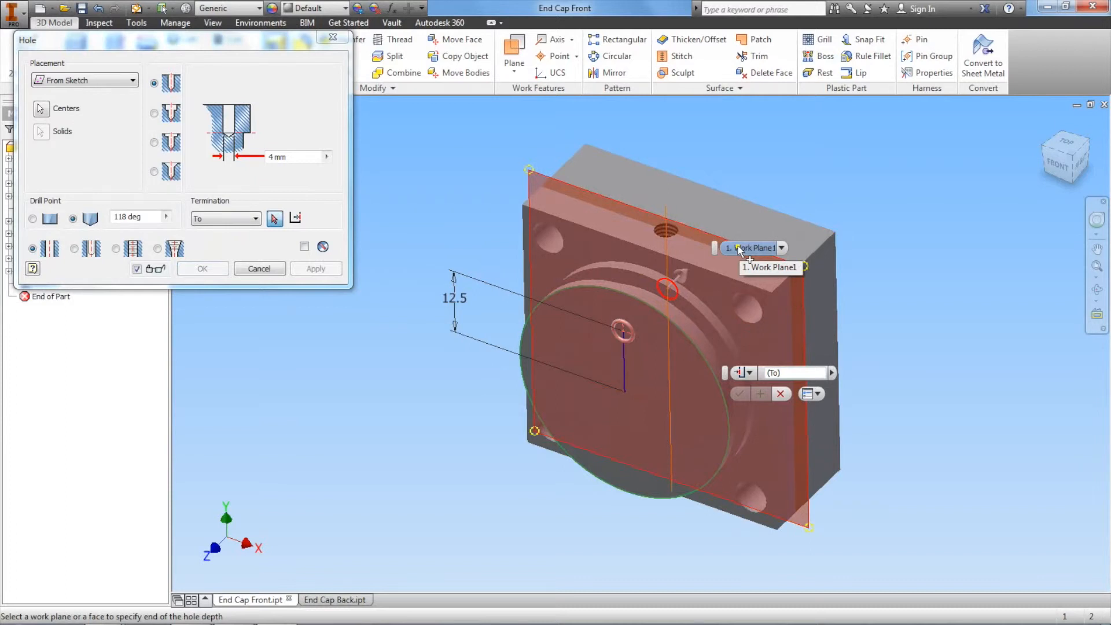
pyautogui.click(739, 250)
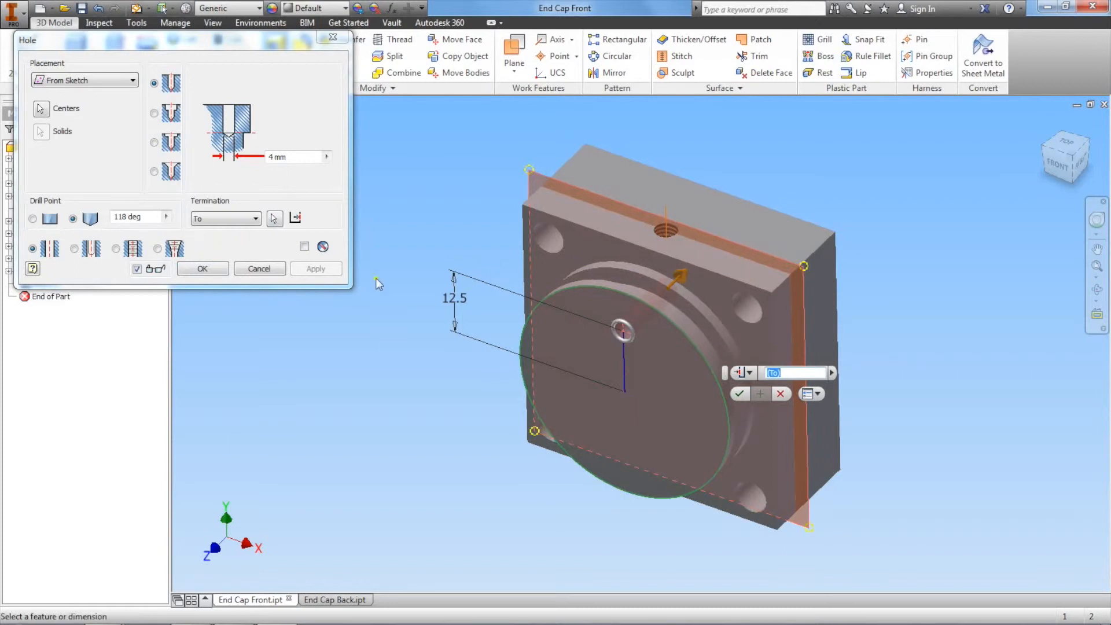
pyautogui.click(202, 269)
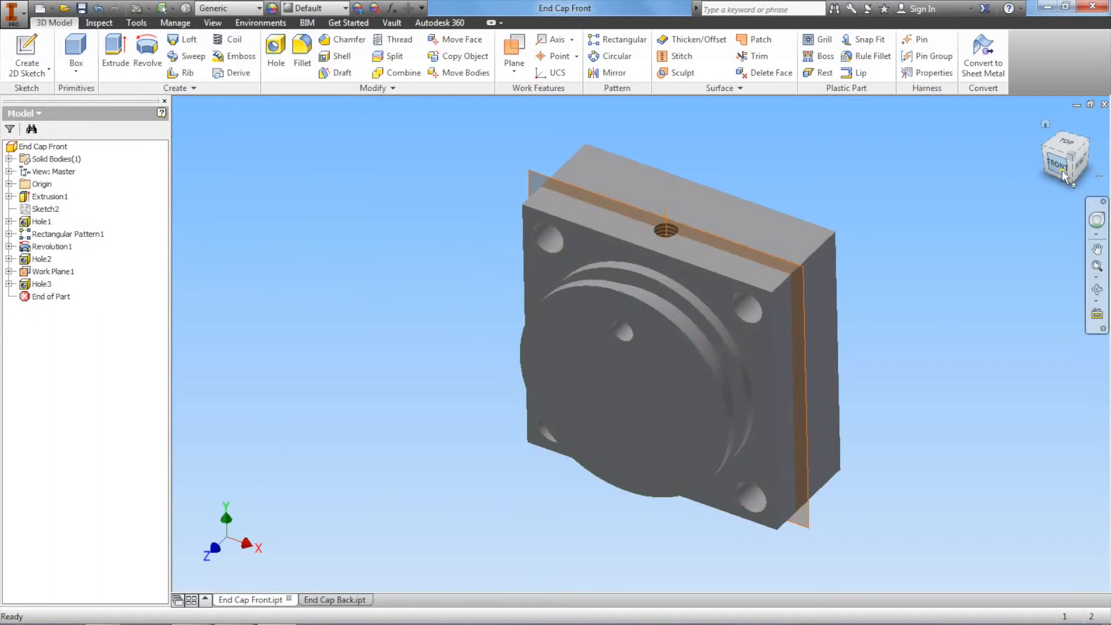
# Examine the new hole from several sides and compare the part with the End Cap Front views on the tutorial reference slide
pyautogui.moveTo(1063, 174); pyautogui.dragTo(1086, 173)
pyautogui.click(1080, 168)
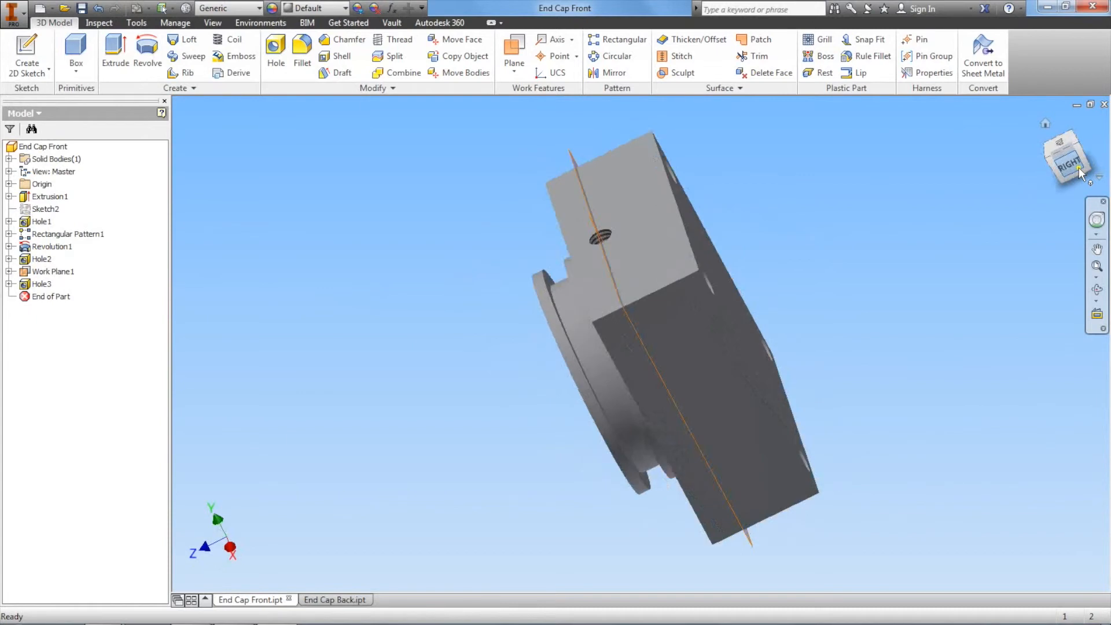
pyautogui.click(1095, 157)
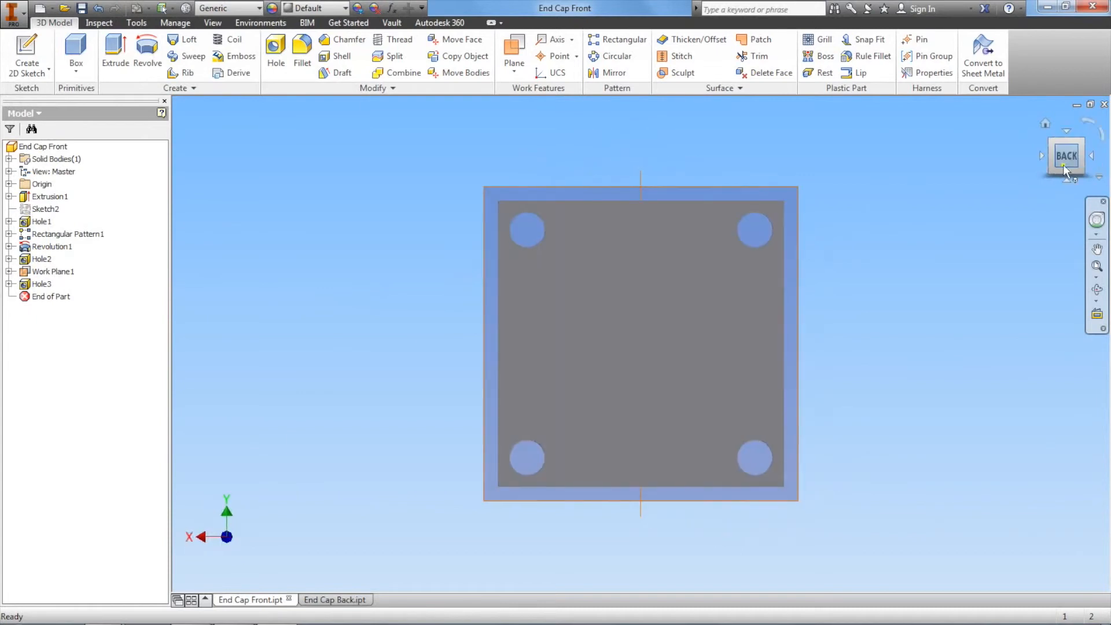
pyautogui.moveTo(1067, 156); pyautogui.dragTo(1077, 157)
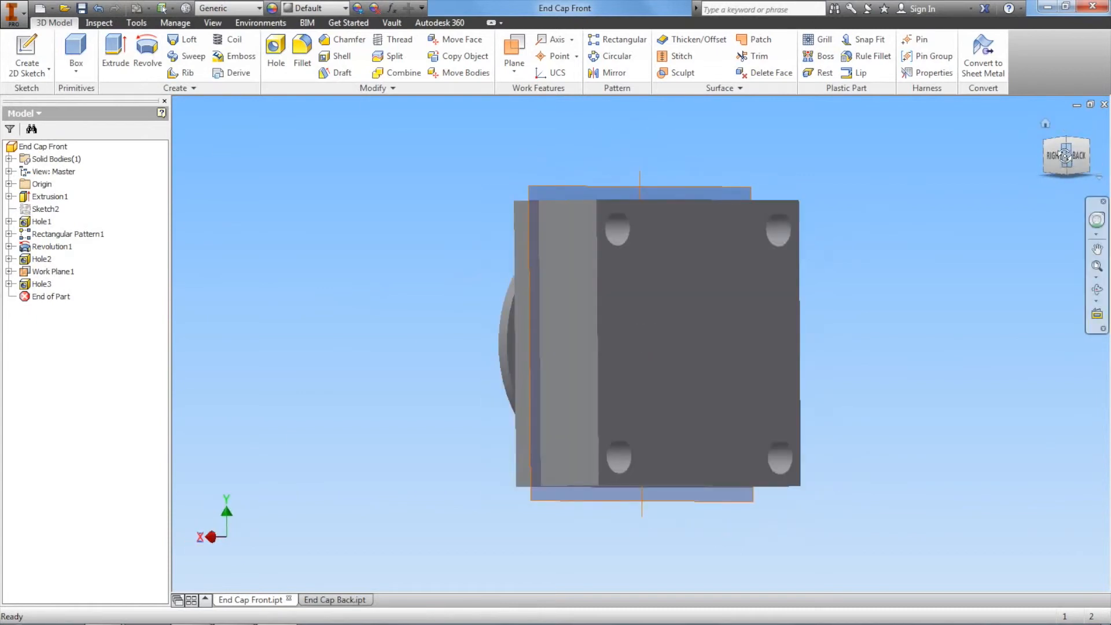
pyautogui.click(1054, 162)
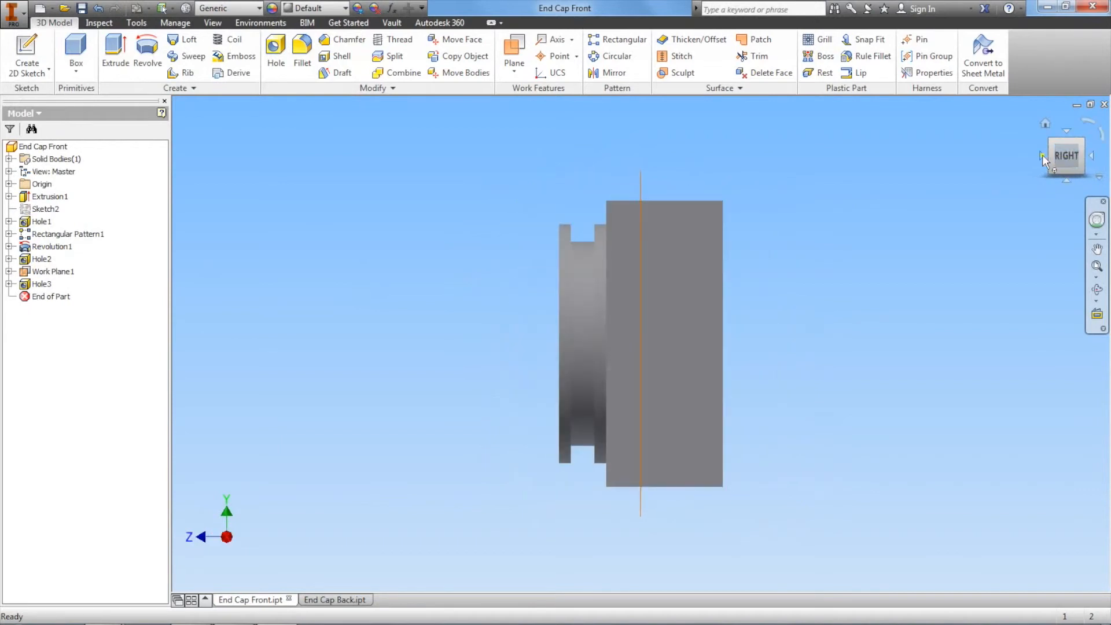
pyautogui.click(1041, 156)
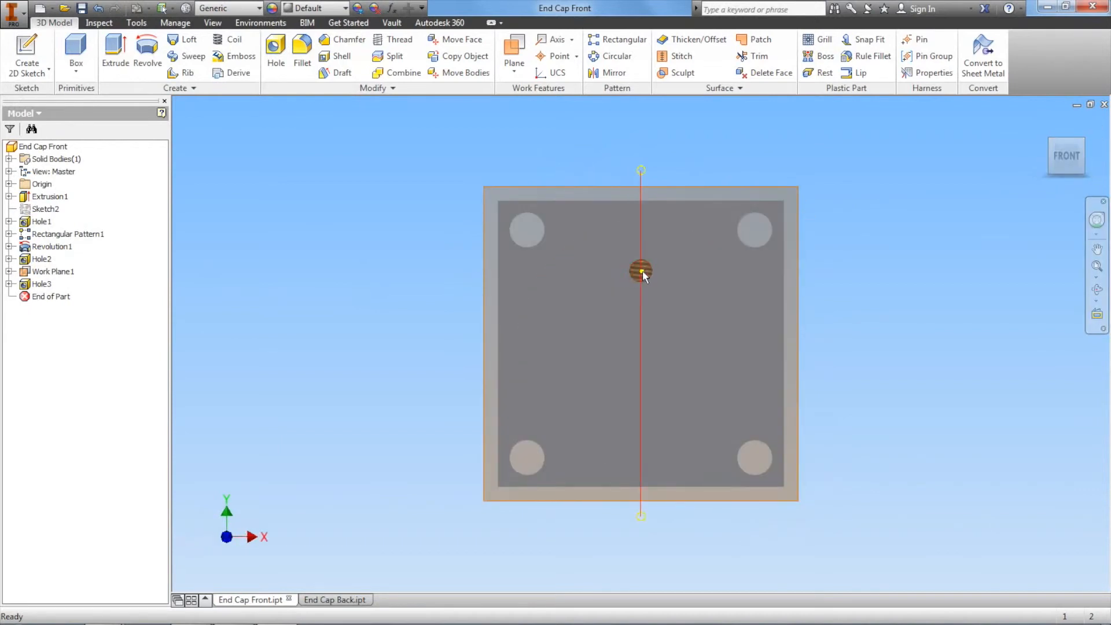
pyautogui.moveTo(1057, 158); pyautogui.dragTo(1052, 200)
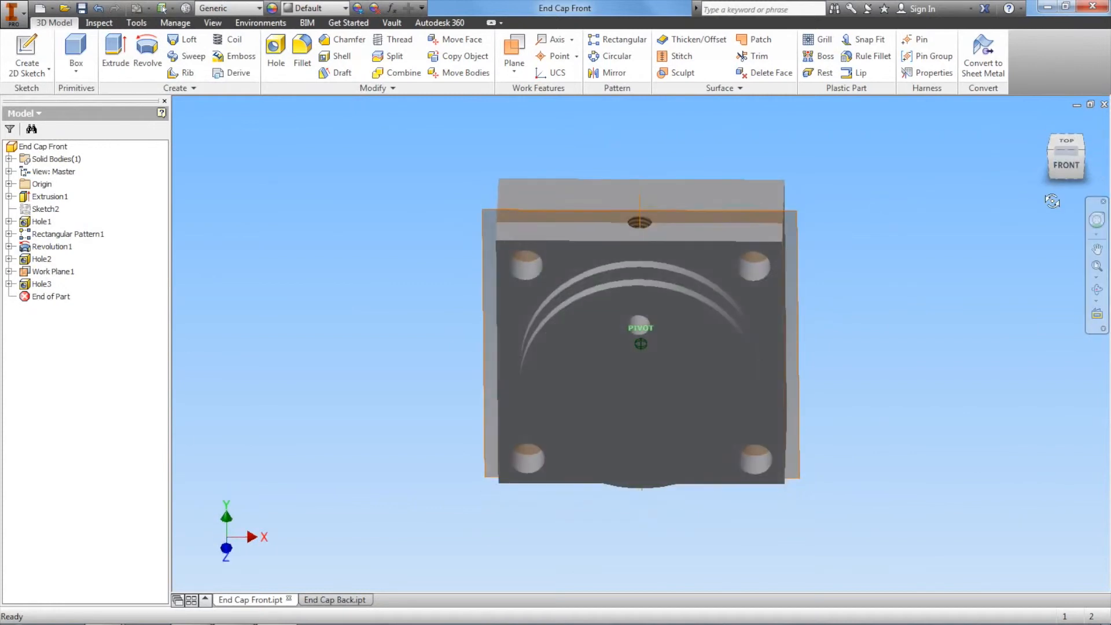
pyautogui.scroll(-5, 667, 285)
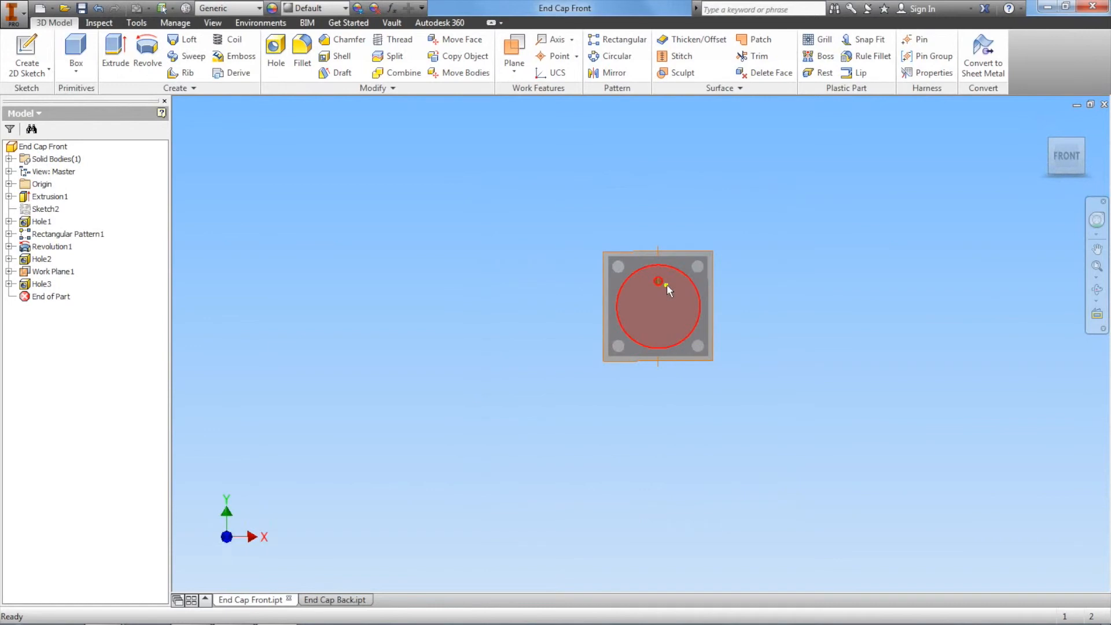
pyautogui.scroll(6, 666, 285)
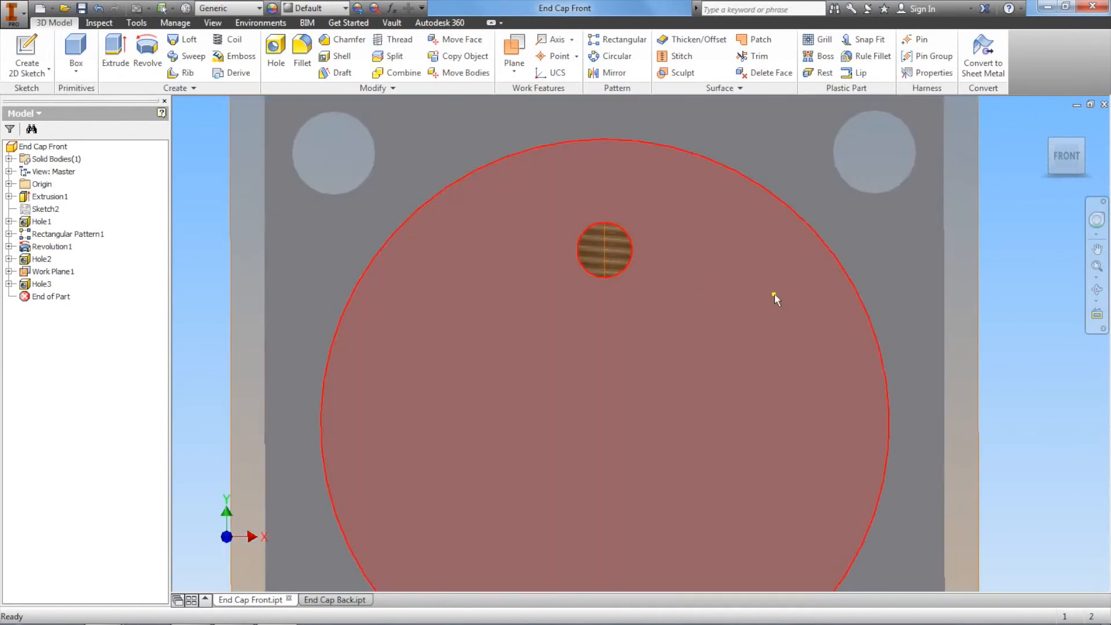
pyautogui.scroll(-2, 984, 261)
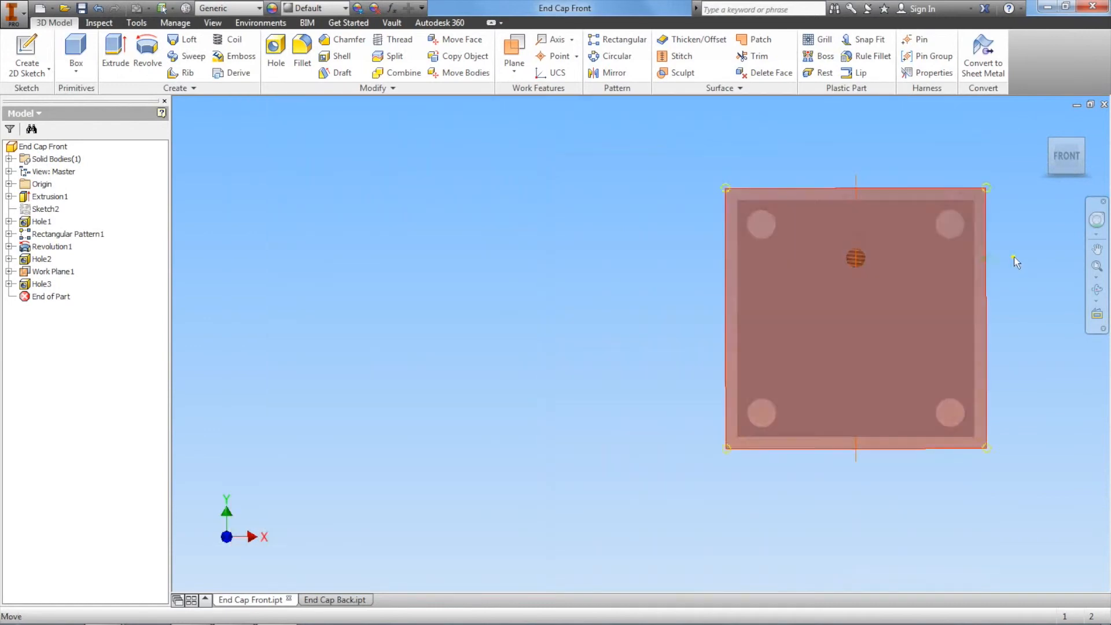
pyautogui.moveTo(1007, 160)
pyautogui.keyDown('shift'); pyautogui.mouseDown(button='middle')
pyautogui.moveTo(905, 179)
pyautogui.moveTo(901, 217)
pyautogui.mouseUp(button='middle'); pyautogui.keyUp('shift')
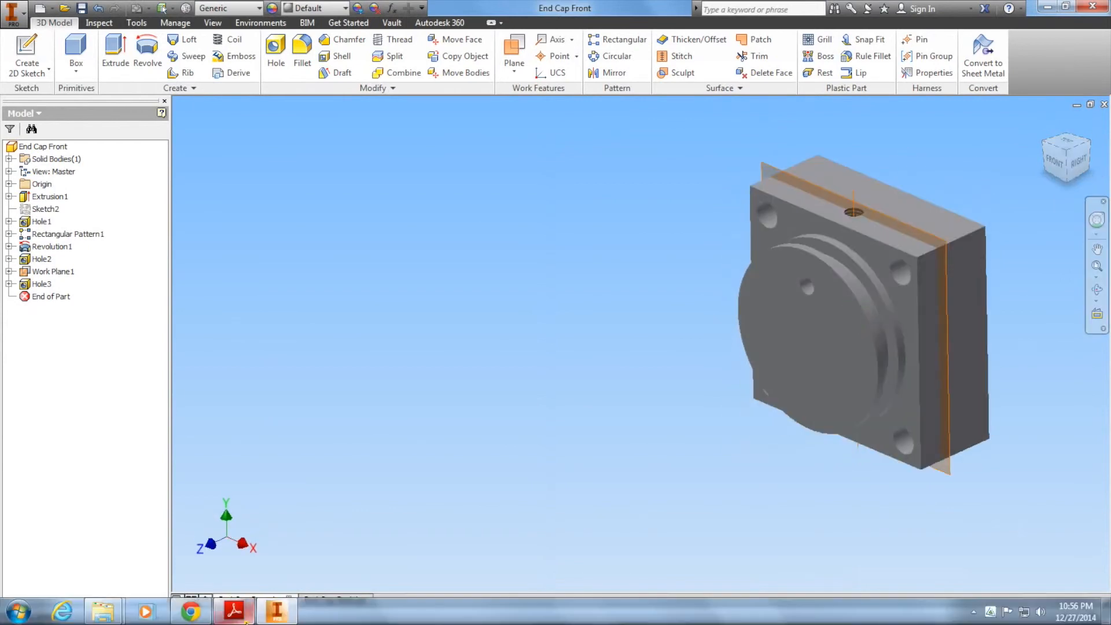
pyautogui.hotkey('alt', 'Tab')
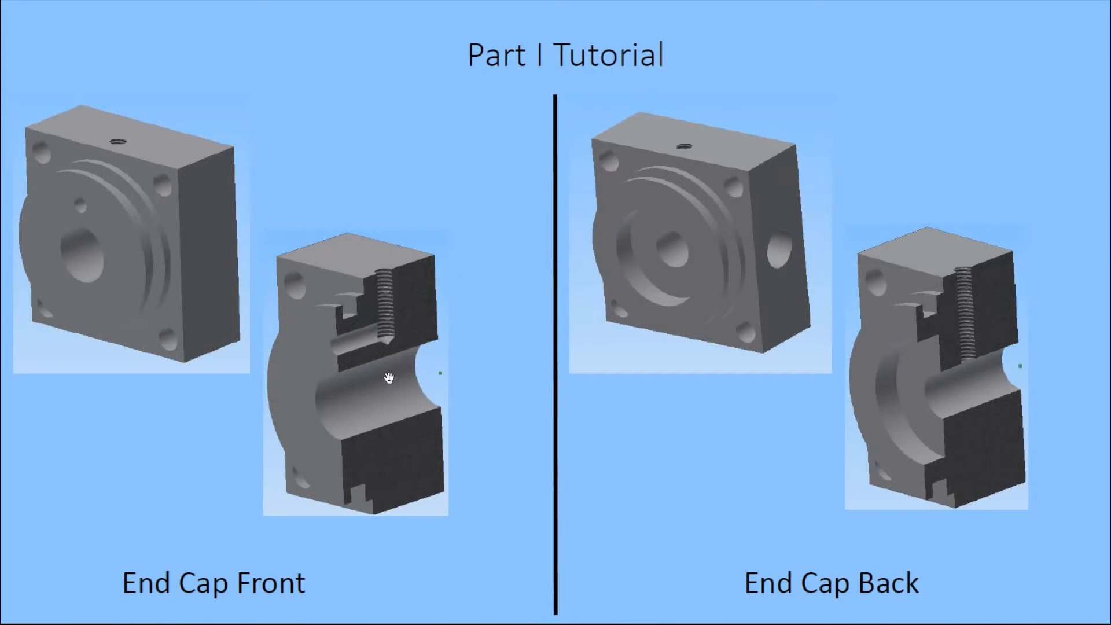
pyautogui.hotkey('alt', 'Tab')
# Hide Work Plane1 and the Work Axis1 nested under it
pyautogui.press('F2')
pyautogui.moveTo(759, 342); pyautogui.dragTo(604, 366)
pyautogui.moveTo(603, 366); pyautogui.dragTo(601, 366, button='middle')
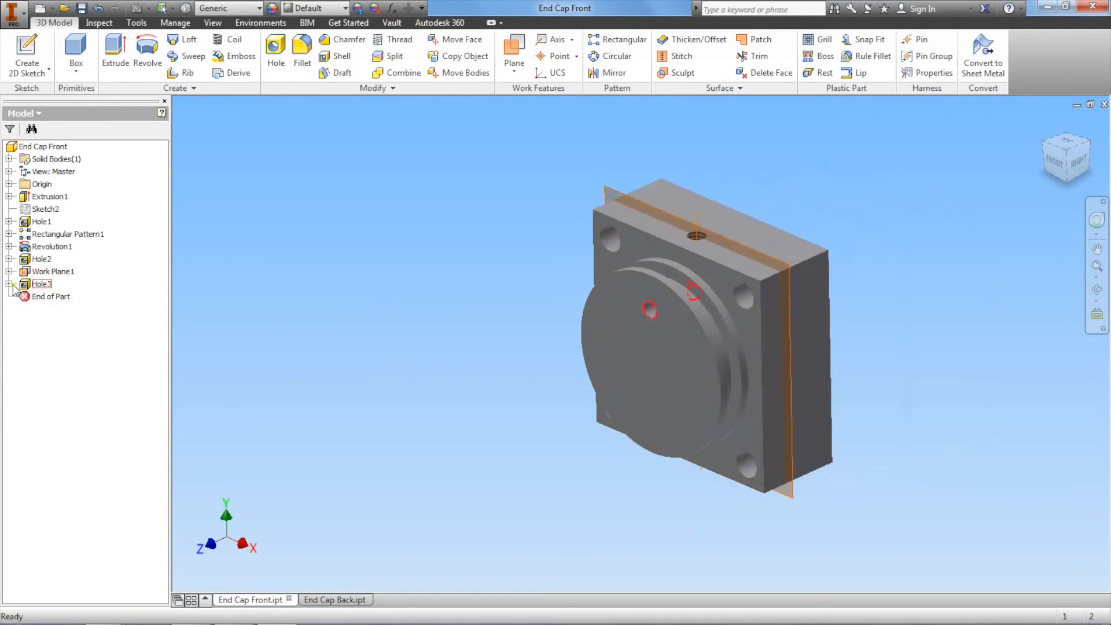
pyautogui.rightClick(48, 271)
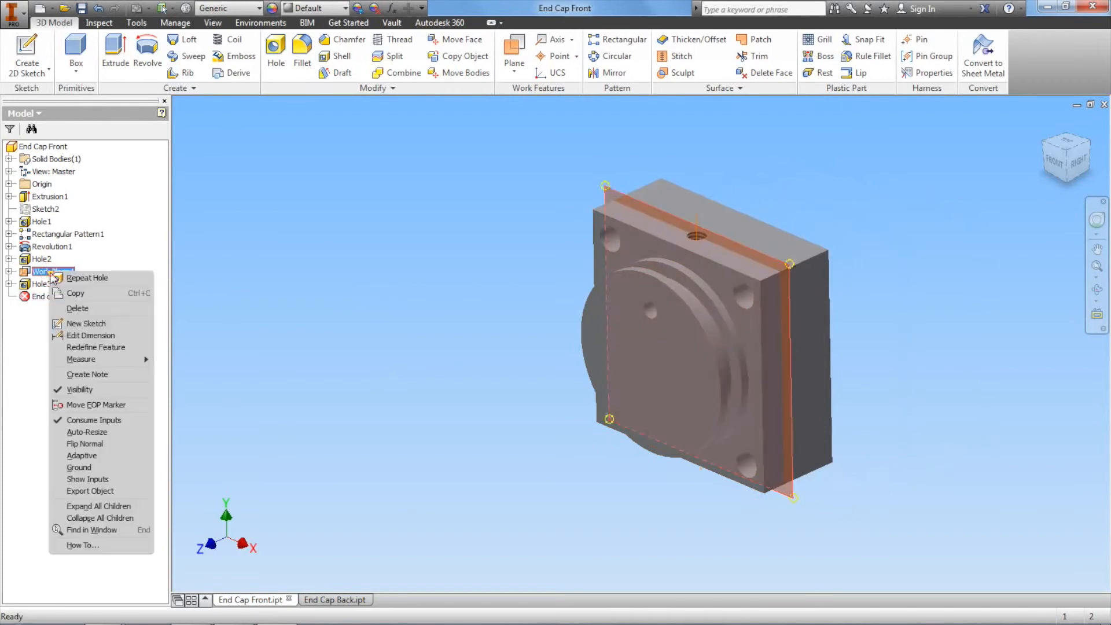
pyautogui.click(74, 395)
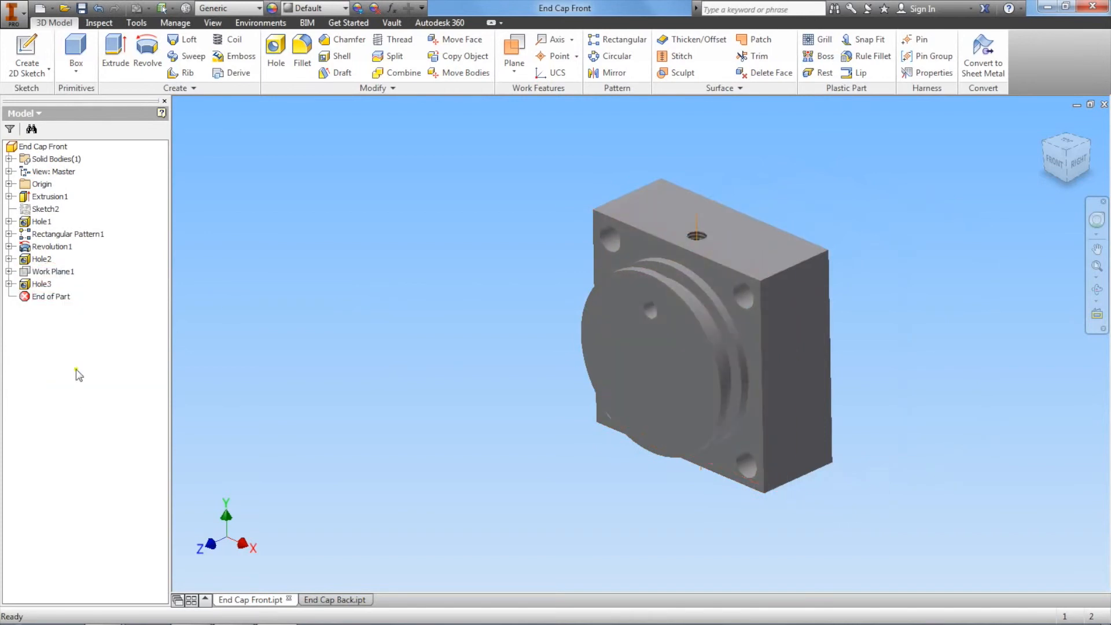
pyautogui.click(9, 271)
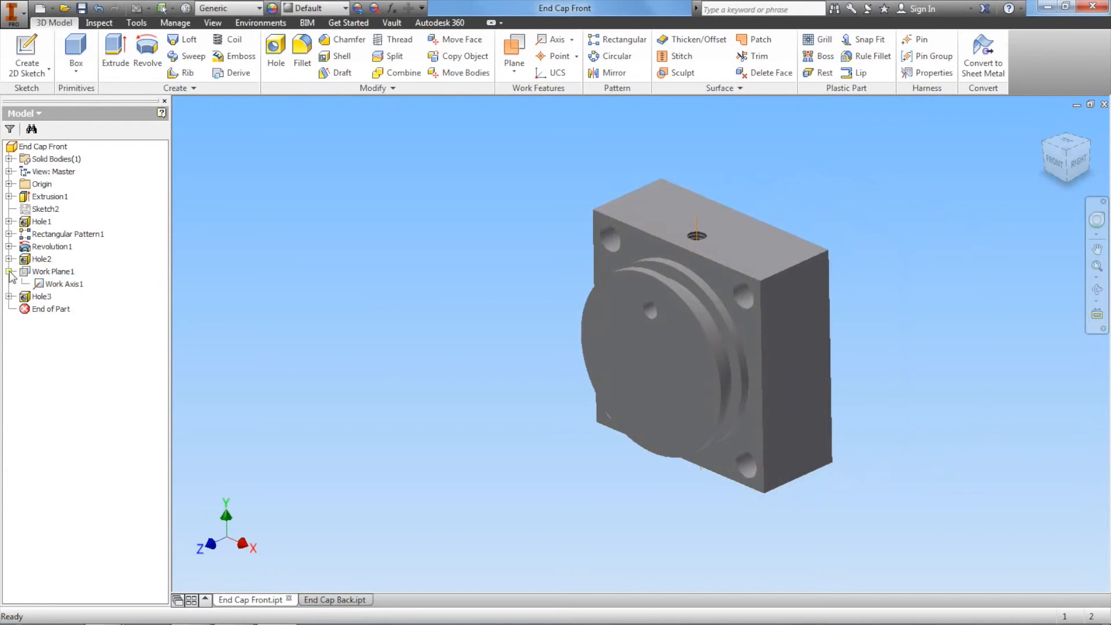
pyautogui.rightClick(47, 284)
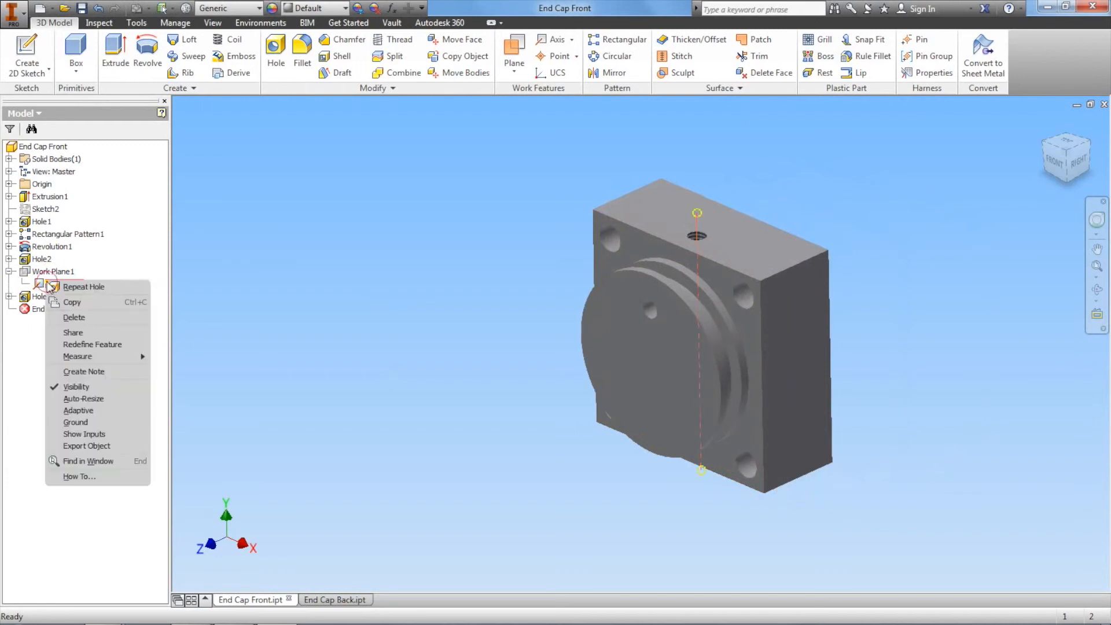
pyautogui.click(69, 388)
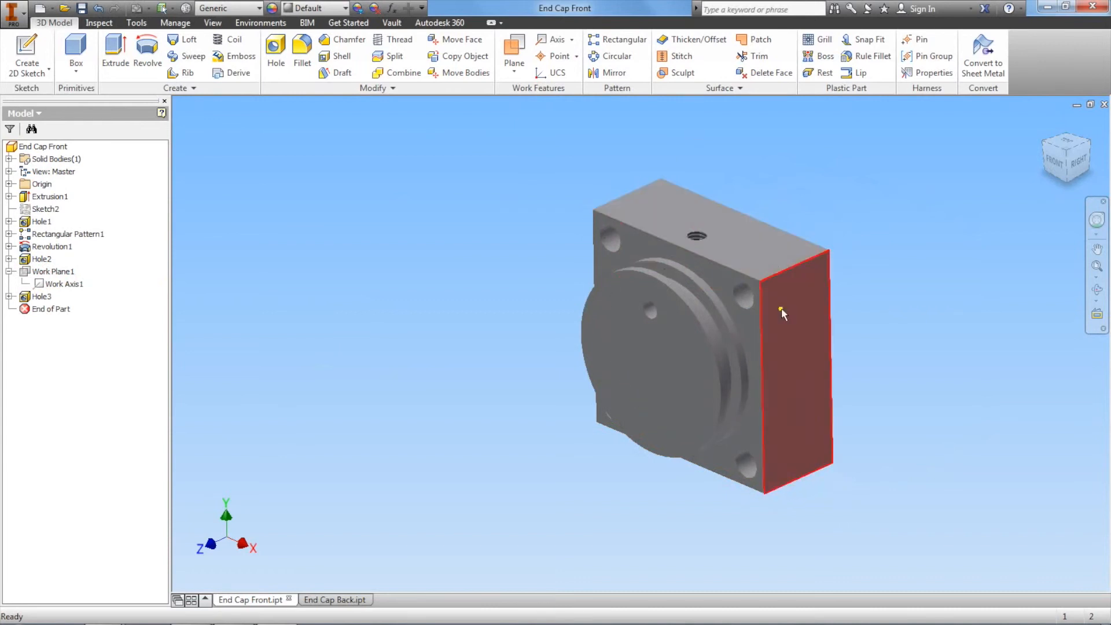
# Create a work plane midway between the block's two opposite side faces using Midplane between Two Parallel Planes
pyautogui.click(519, 73)
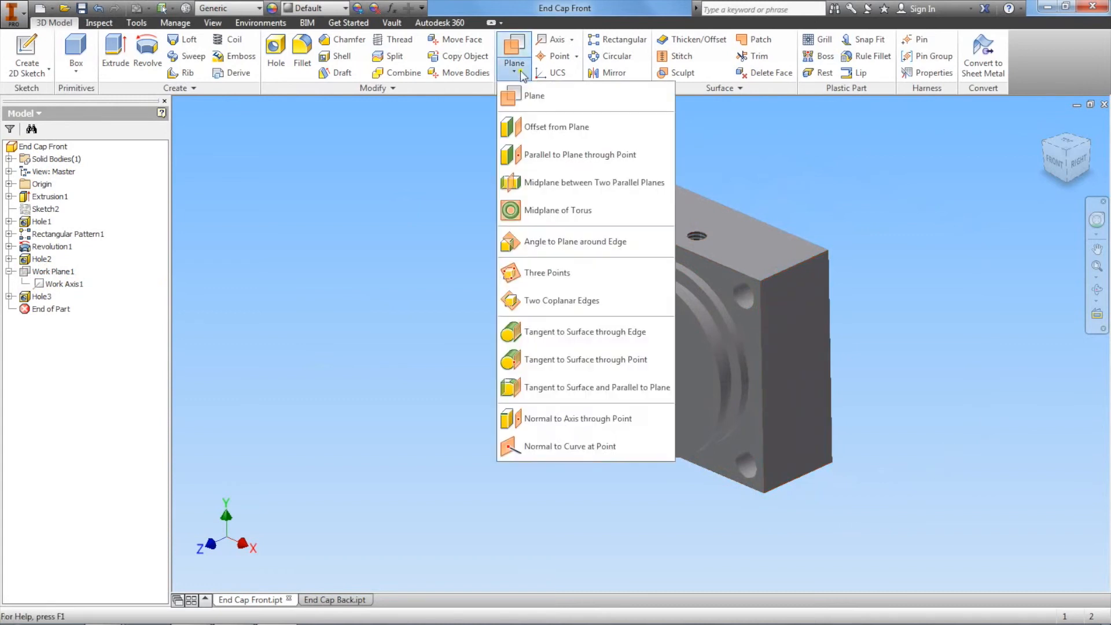
pyautogui.click(542, 183)
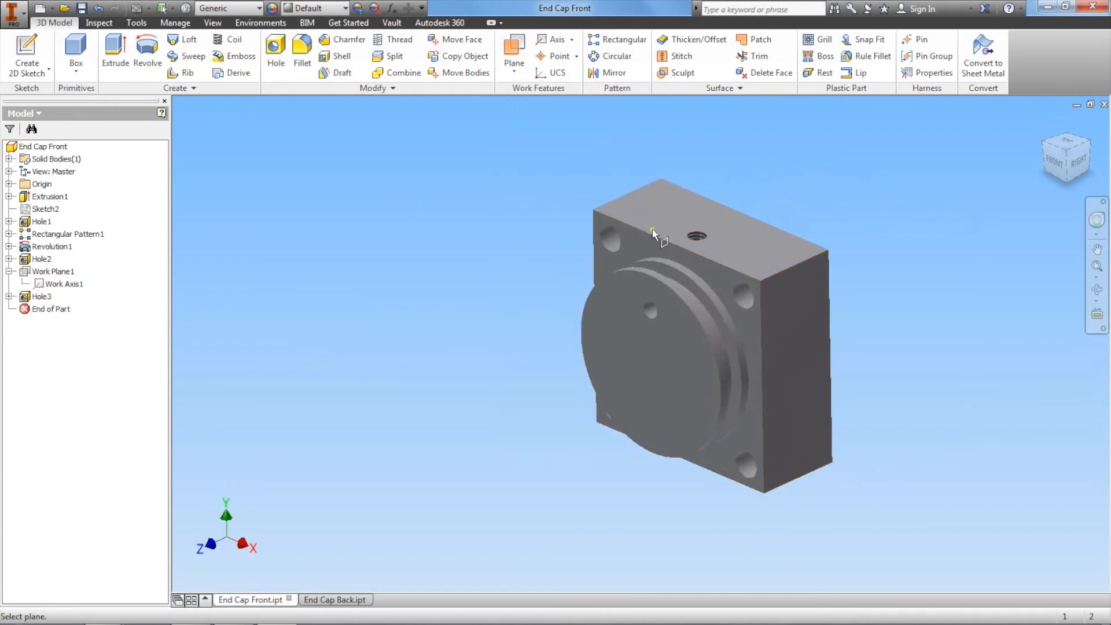
pyautogui.click(789, 314)
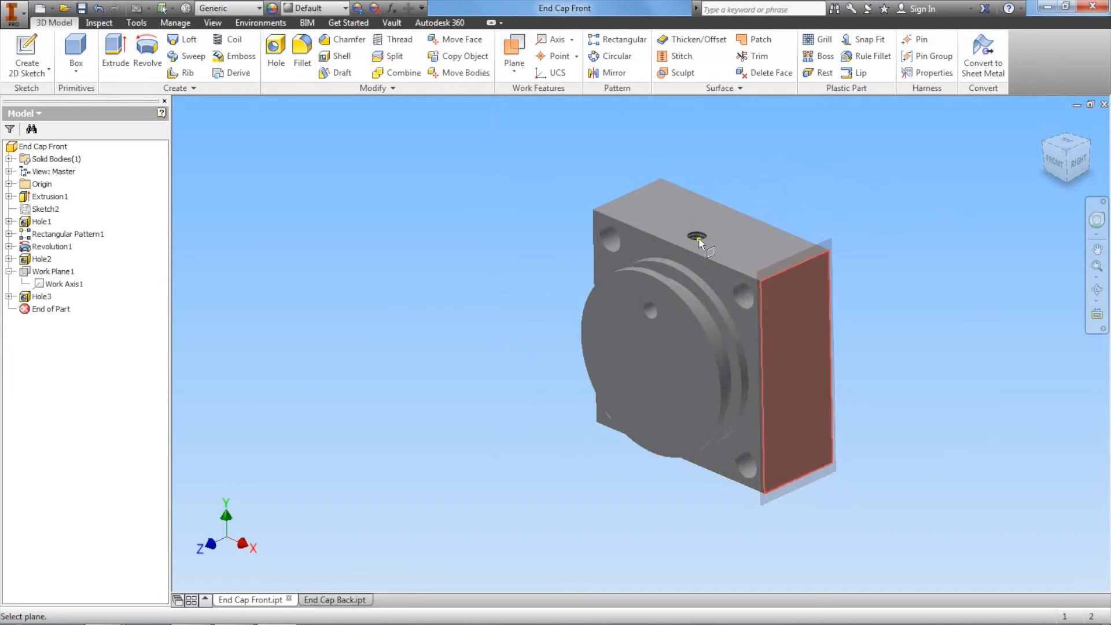
pyautogui.click(620, 197)
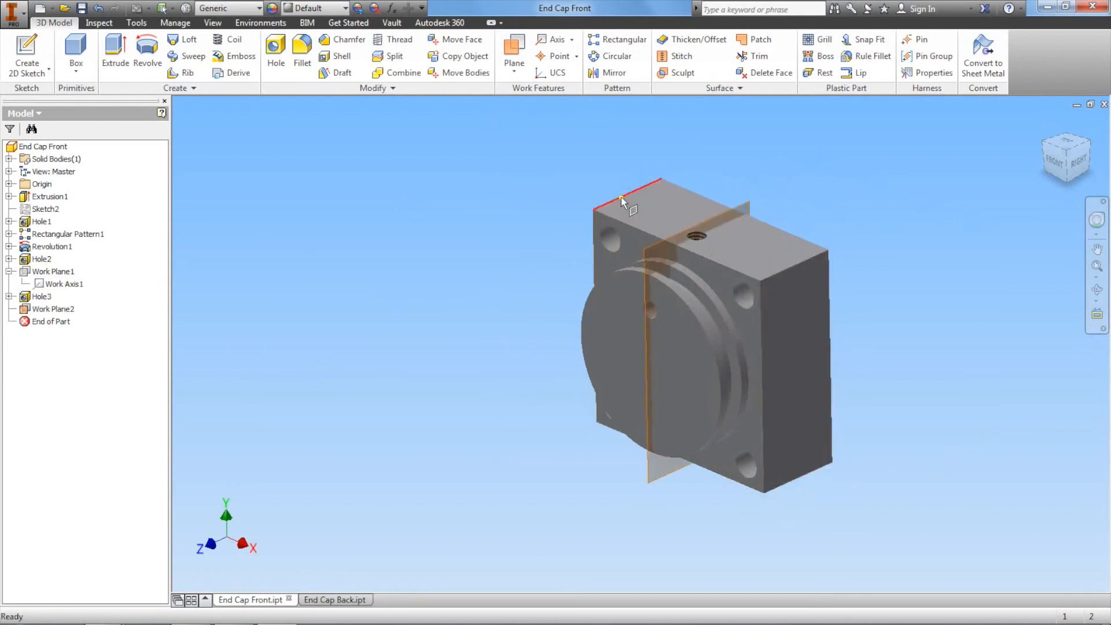
# Start a sketch on the block's midplane work plane and slice the graphics to inspect the threaded and 4 mm holes in section
pyautogui.click(644, 250)
pyautogui.click(661, 237)
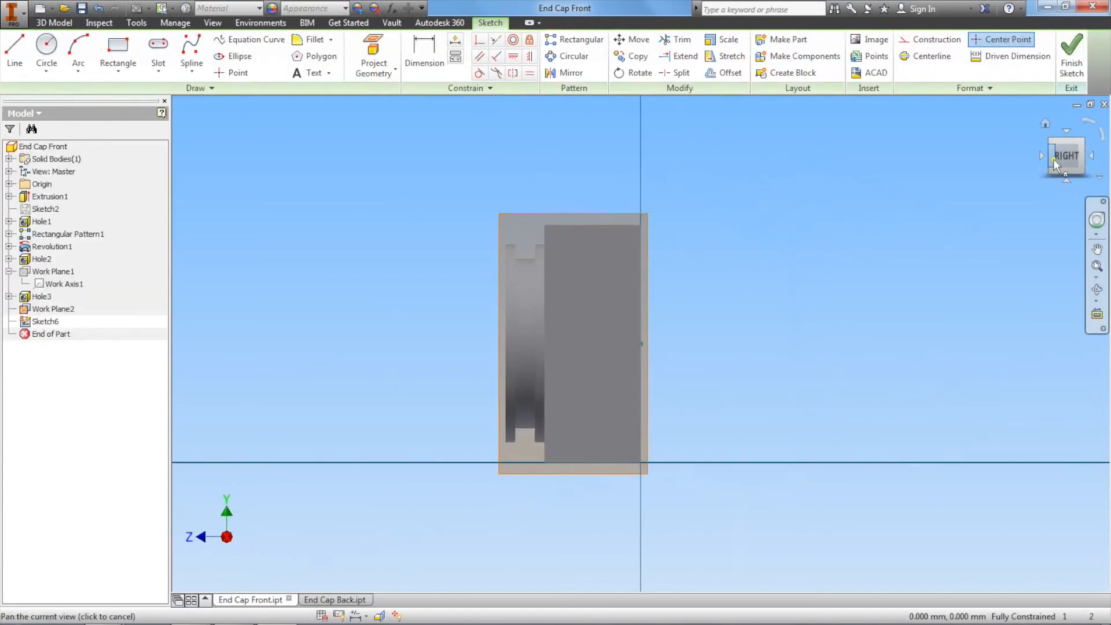
pyautogui.moveTo(1060, 155)
pyautogui.mouseDown()
pyautogui.moveTo(463, 191)
pyautogui.moveTo(191, 228)
pyautogui.mouseUp()
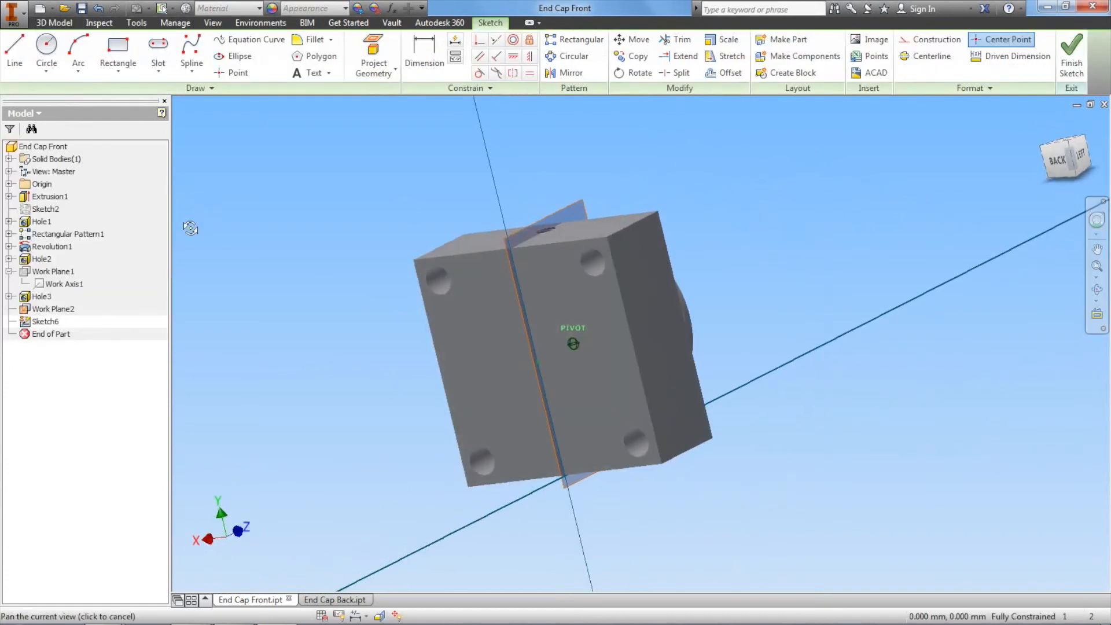
pyautogui.click(1069, 163)
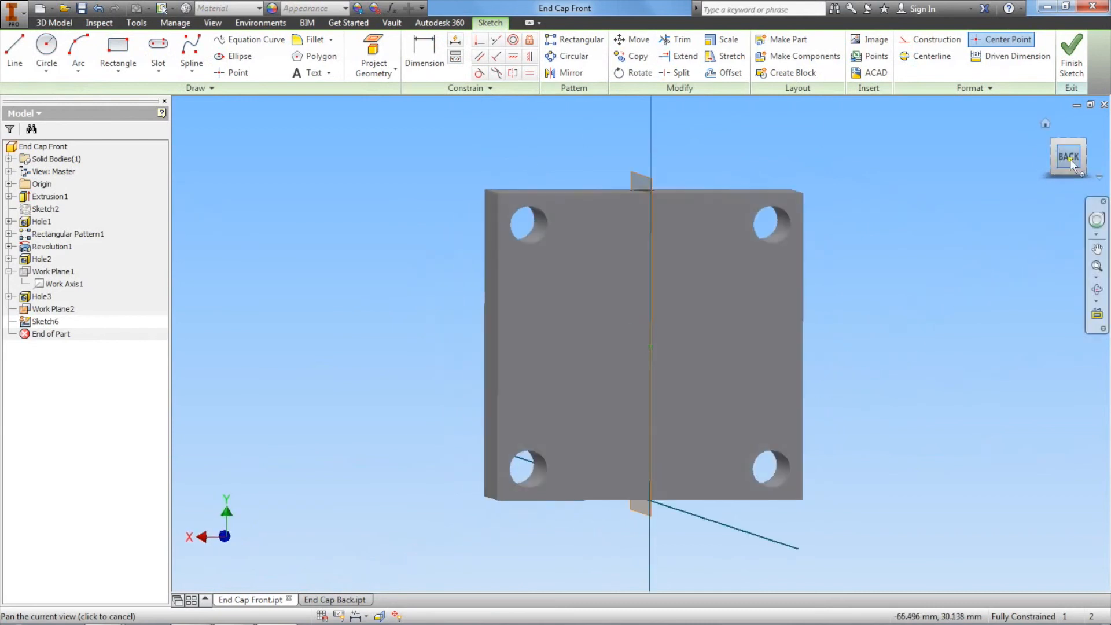
pyautogui.click(1069, 158)
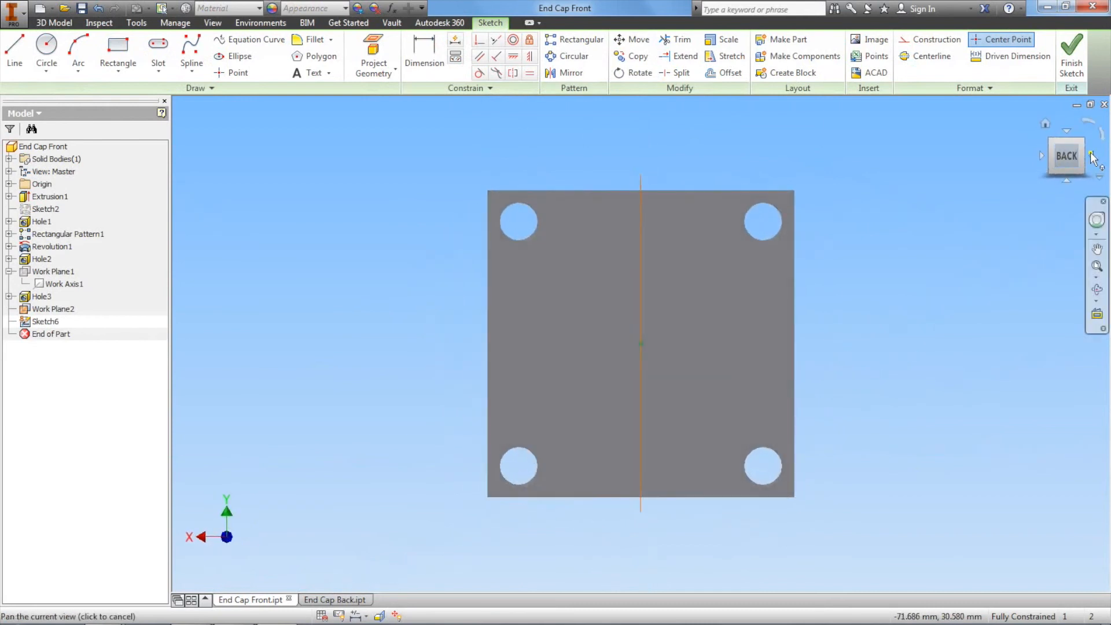
pyautogui.click(1091, 156)
pyautogui.click(1091, 157)
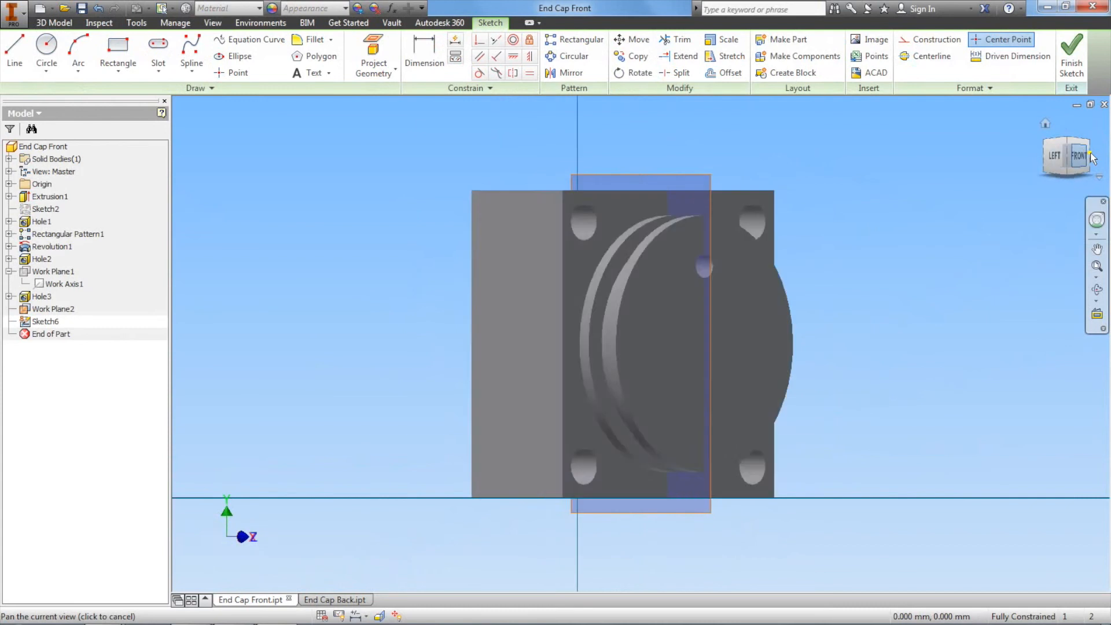
pyautogui.moveTo(1068, 156); pyautogui.dragTo(982, 191)
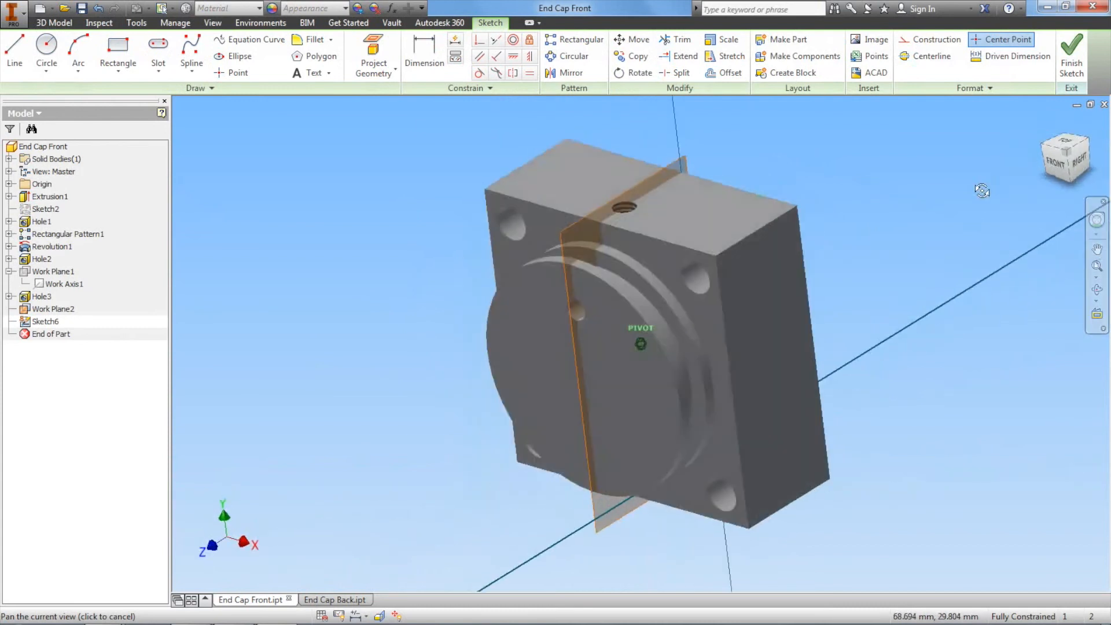
pyautogui.click(380, 617)
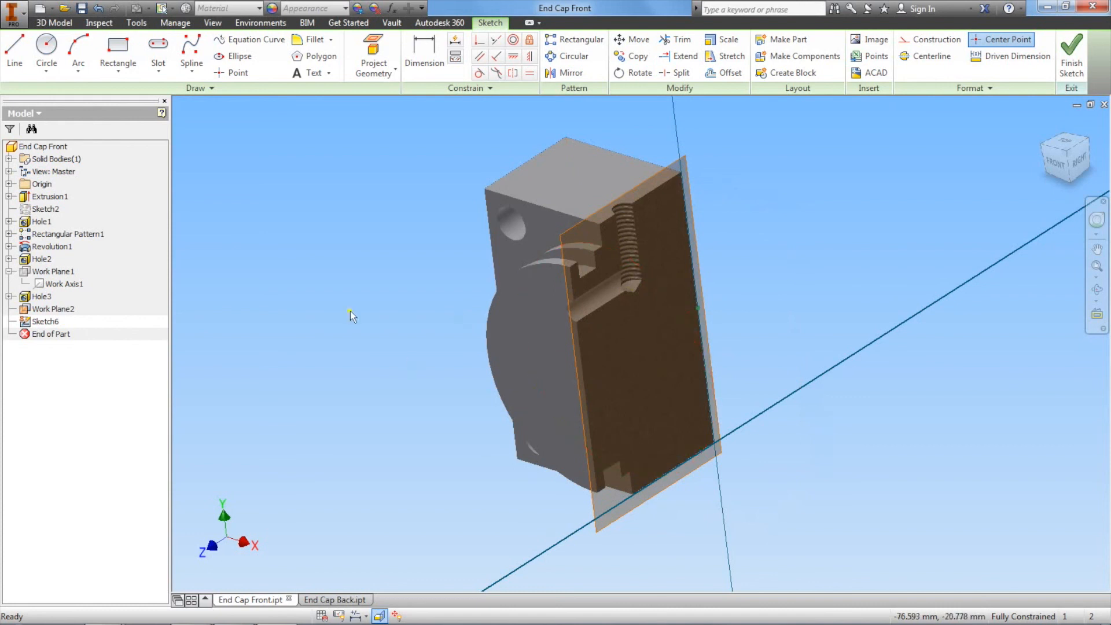
# Finish the empty sketch on the midplane, then delete both Sketch6 and Work Plane2
pyautogui.click(1070, 58)
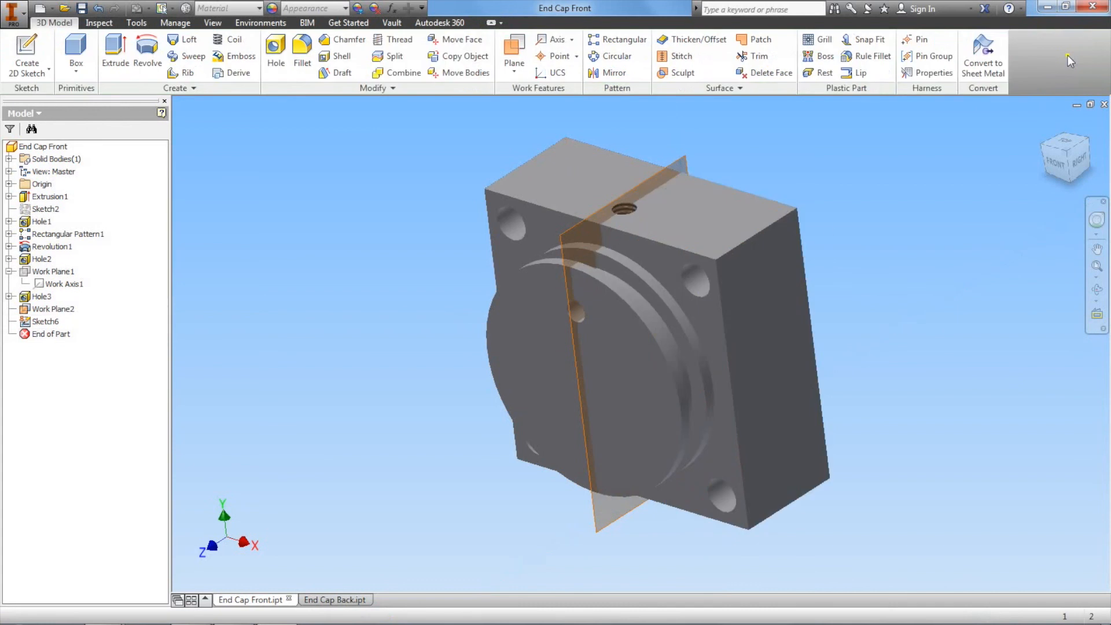
pyautogui.rightClick(40, 323)
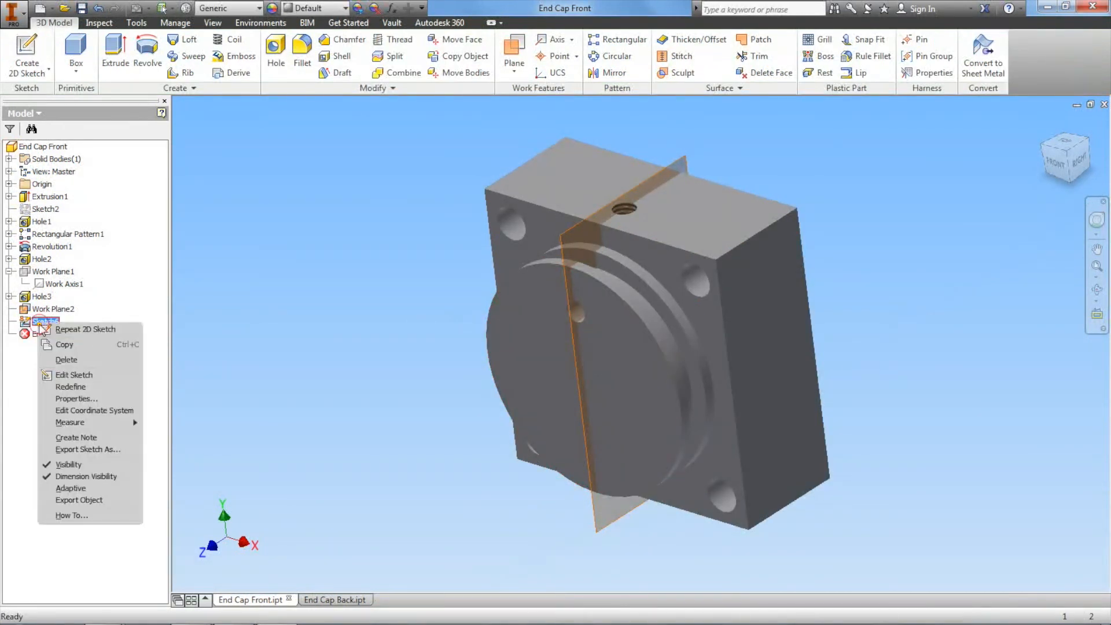
pyautogui.click(81, 360)
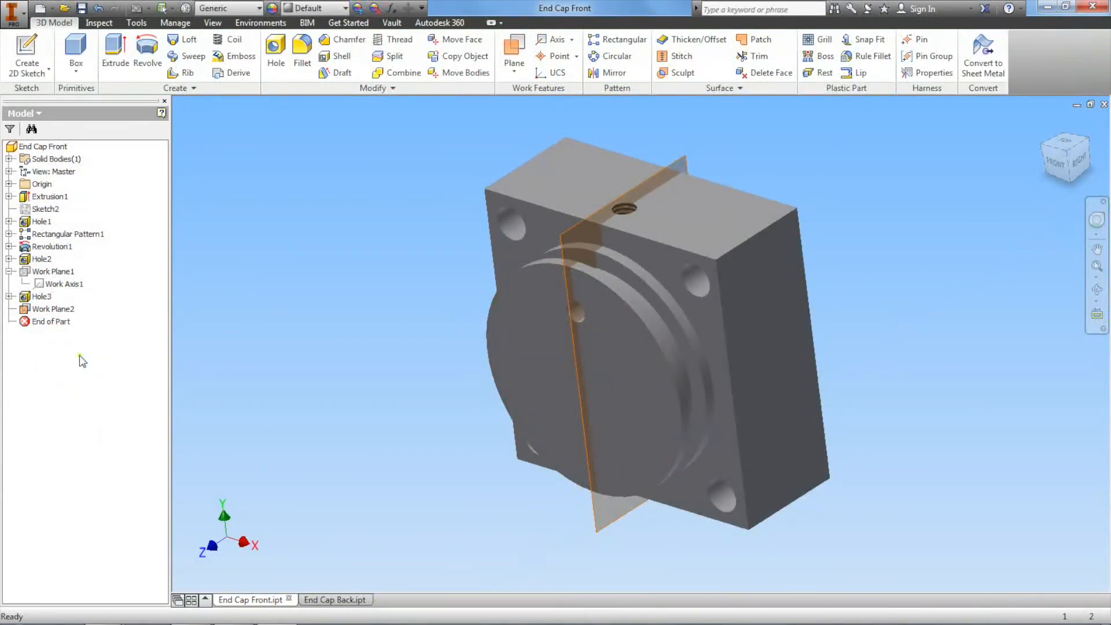
pyautogui.rightClick(52, 310)
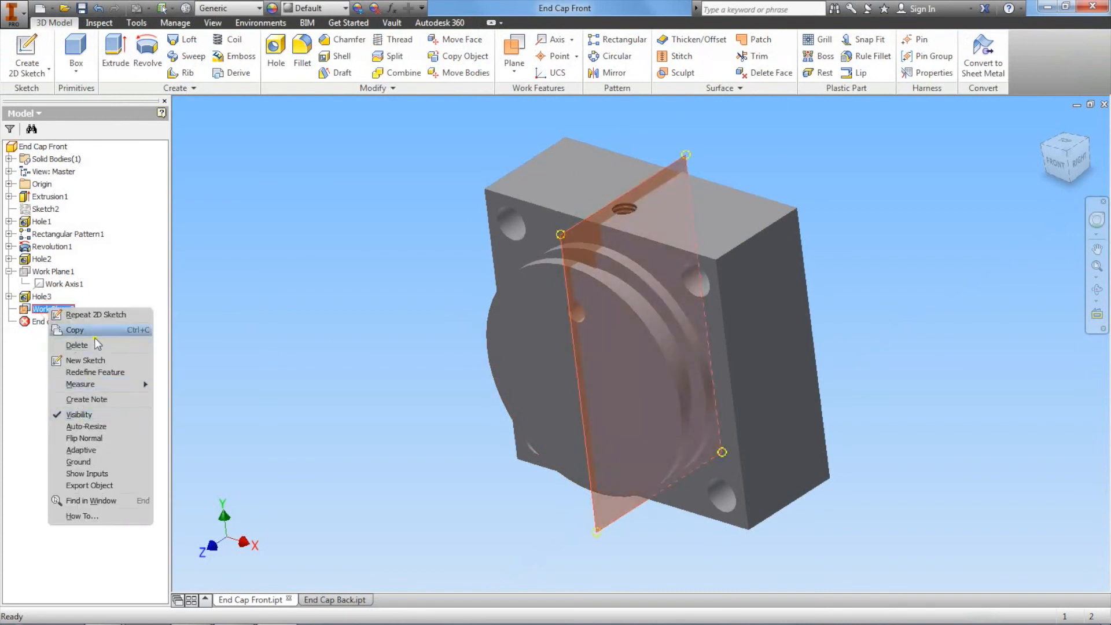
pyautogui.click(93, 346)
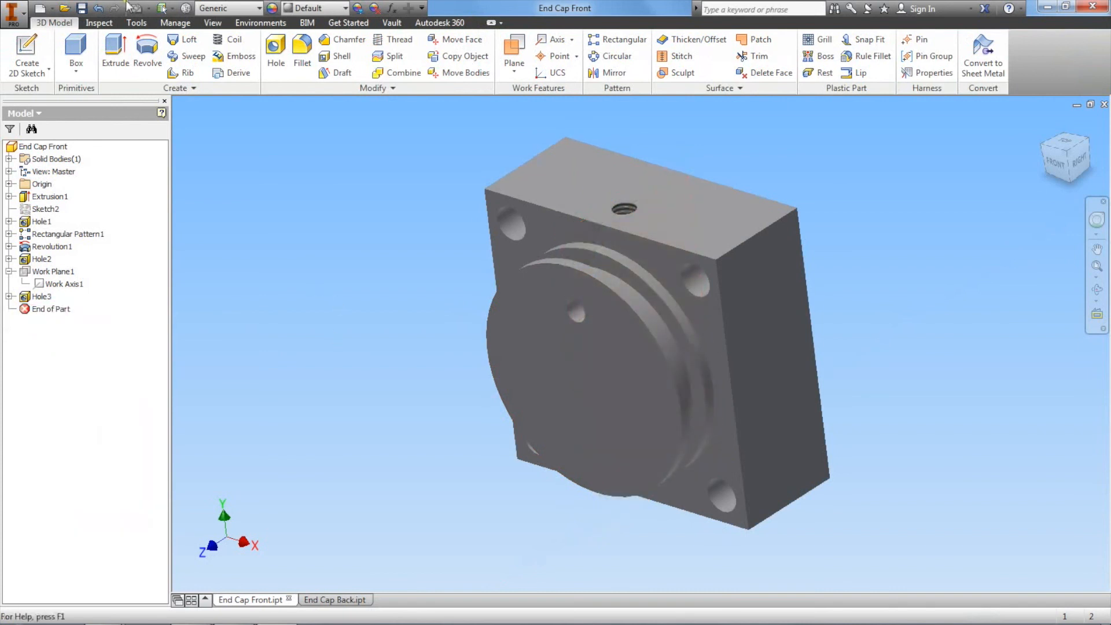